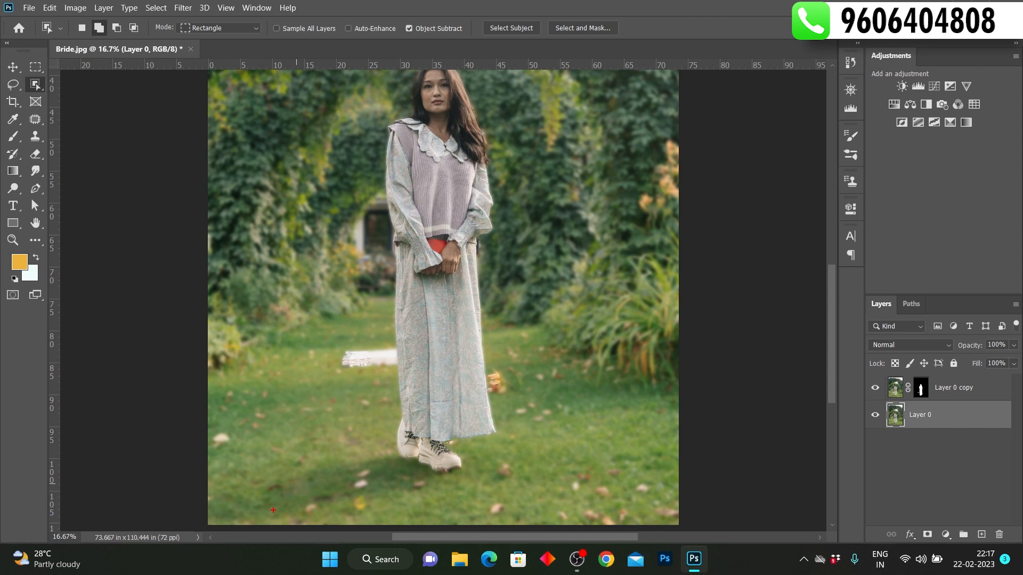
# - Undo the blur applied to the bride photo's Layer 0
pyautogui.moveTo(270, 526); pyautogui.dragTo(311, 458)
pyautogui.moveTo(199, 446); pyautogui.dragTo(705, 530)
pyautogui.press('Escape')
pyautogui.hotkey('ctrl', 'z')
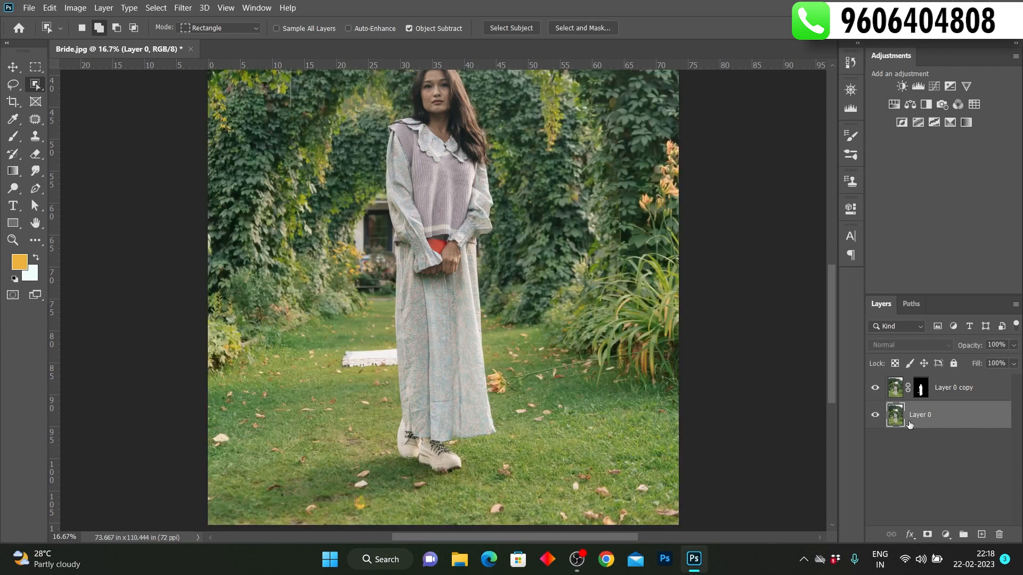
# - Convert Layer 0 to a smart object and start the Tilt-Shift blur on it
pyautogui.rightClick(946, 421)
pyautogui.click(818, 174)
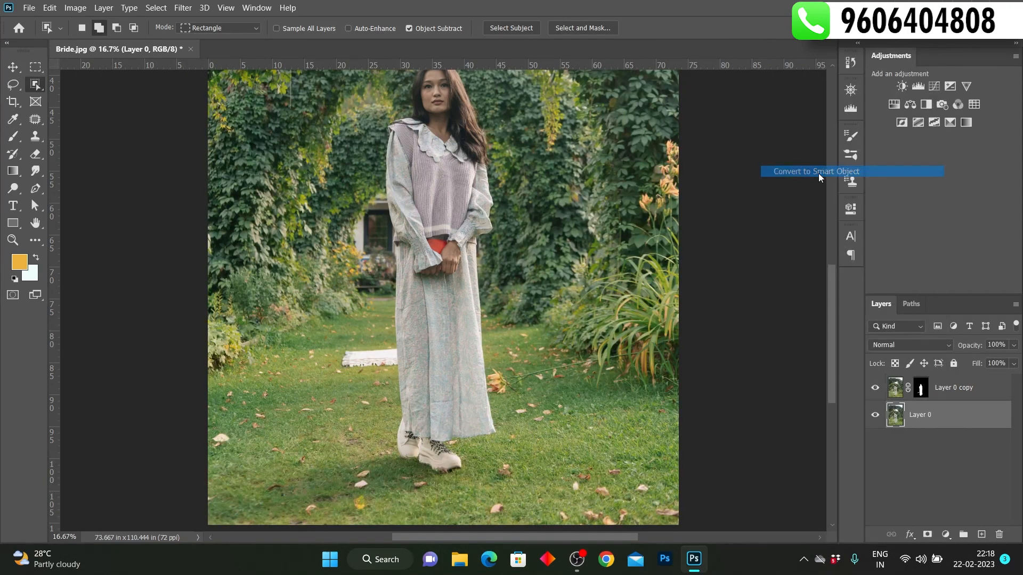
pyautogui.click(182, 7)
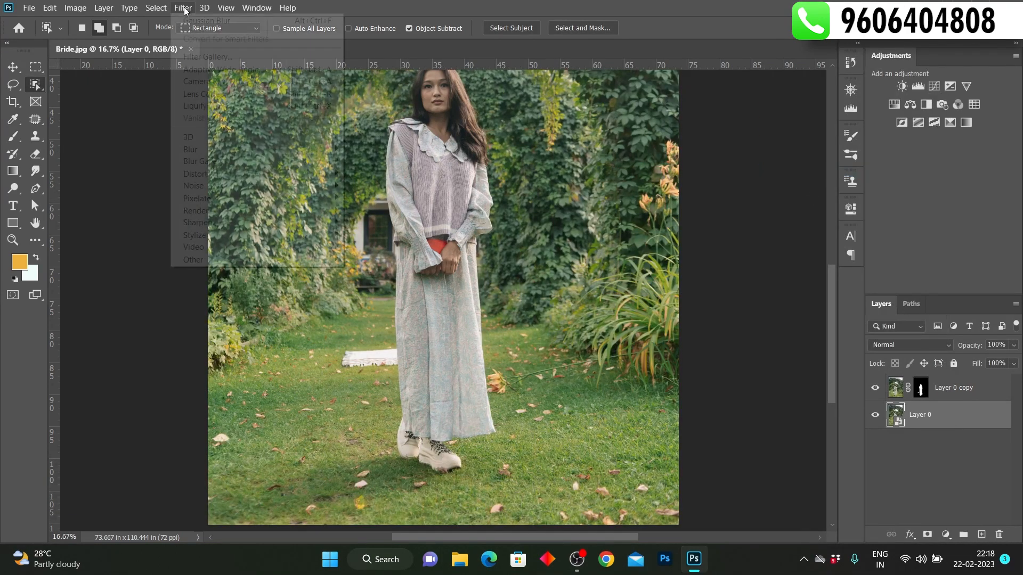
pyautogui.moveTo(211, 166)
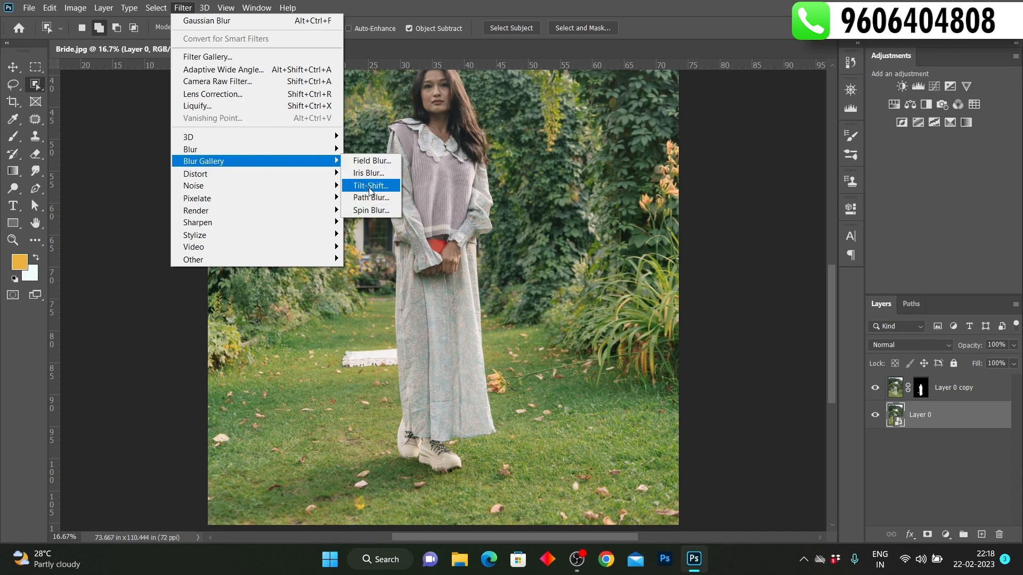
pyautogui.click(371, 186)
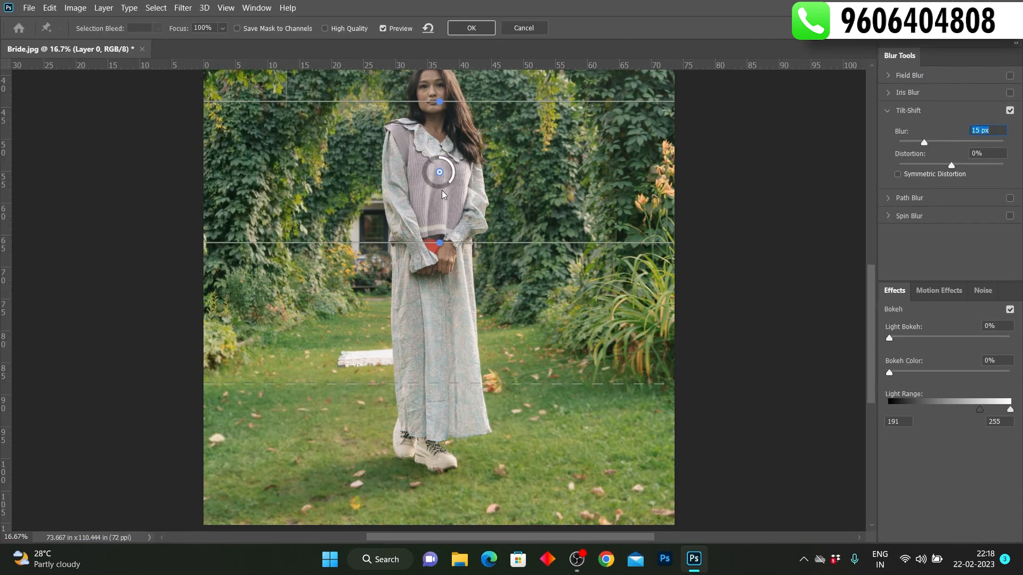
# - Centre the Tilt-Shift focus on the woman's shoes, tighten the focus and transition lines above them, and apply an 18 px blur
pyautogui.moveTo(440, 173); pyautogui.dragTo(432, 464)
pyautogui.moveTo(410, 248); pyautogui.dragTo(411, 377)
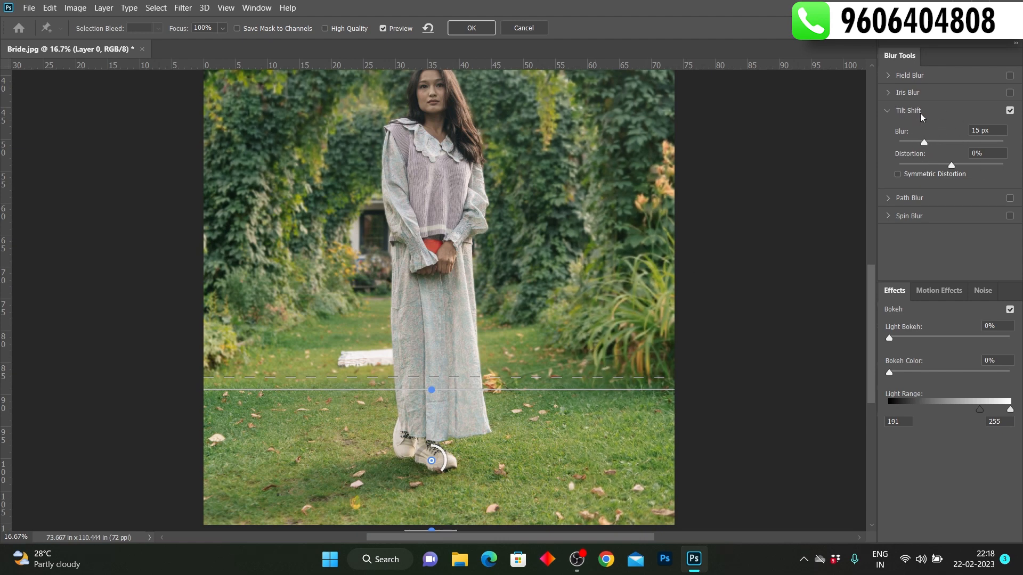
pyautogui.moveTo(925, 144)
pyautogui.mouseDown()
pyautogui.moveTo(941, 143)
pyautogui.moveTo(925, 145)
pyautogui.mouseUp()
pyautogui.moveTo(513, 378); pyautogui.dragTo(512, 358)
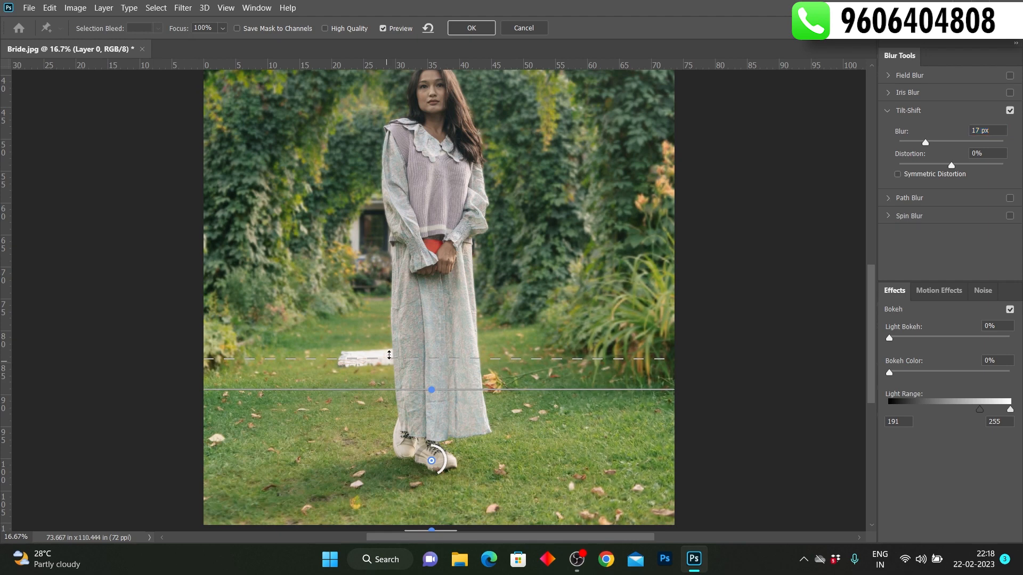
pyautogui.moveTo(926, 144); pyautogui.dragTo(927, 143)
pyautogui.moveTo(434, 390); pyautogui.dragTo(434, 406)
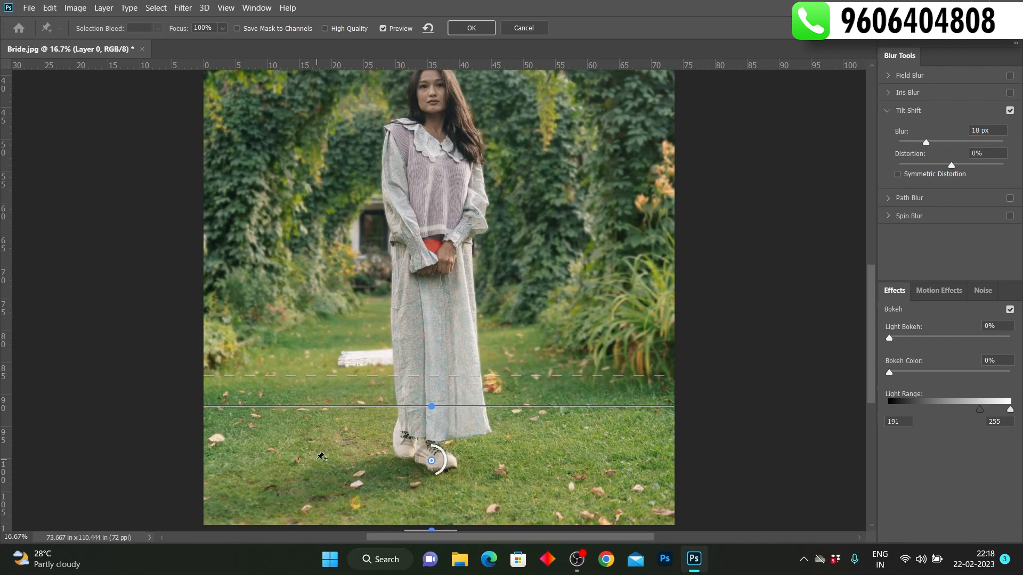
pyautogui.moveTo(172, 398)
pyautogui.mouseDown()
pyautogui.moveTo(689, 564)
pyautogui.moveTo(739, 530)
pyautogui.mouseUp()
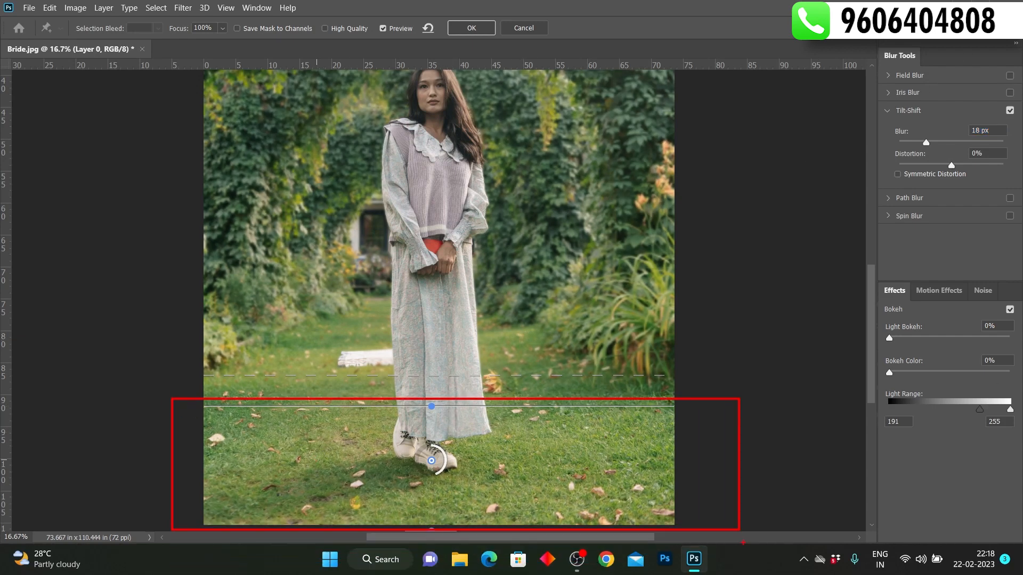
pyautogui.moveTo(546, 419); pyautogui.dragTo(562, 308)
pyautogui.moveTo(290, 428); pyautogui.dragTo(323, 303)
pyautogui.press('Escape')
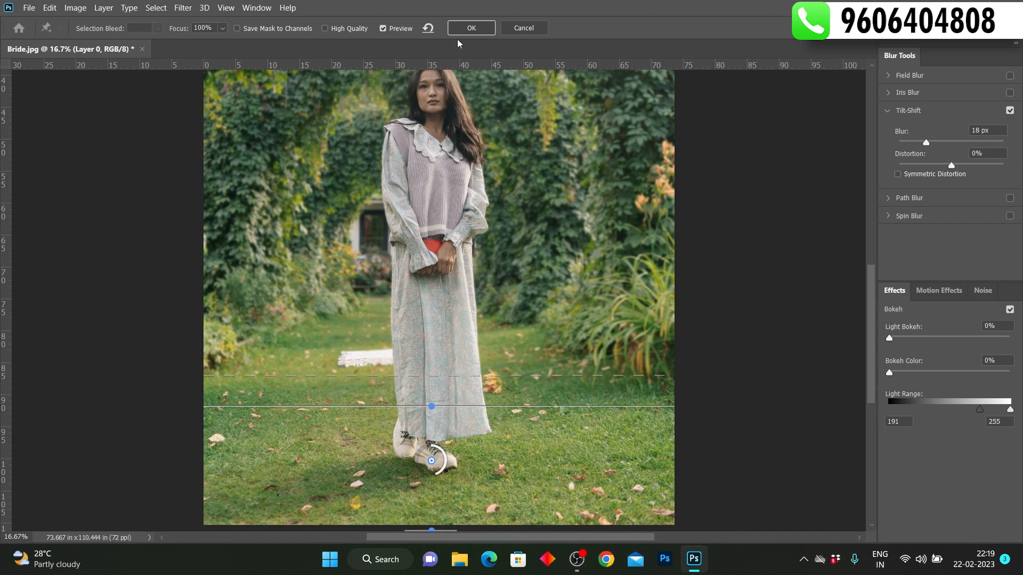
pyautogui.click(488, 27)
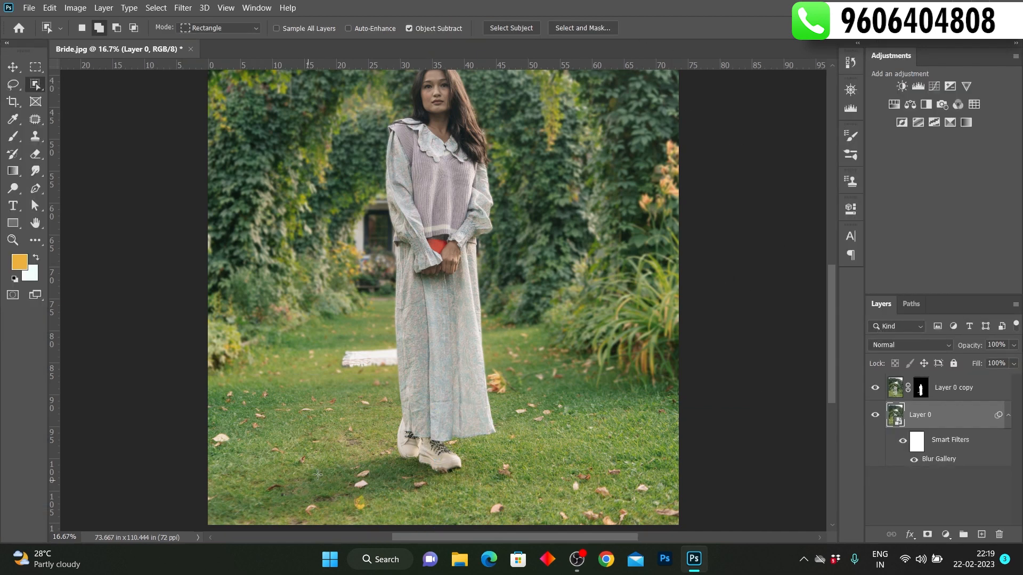
pyautogui.scroll(1, 455, 244)
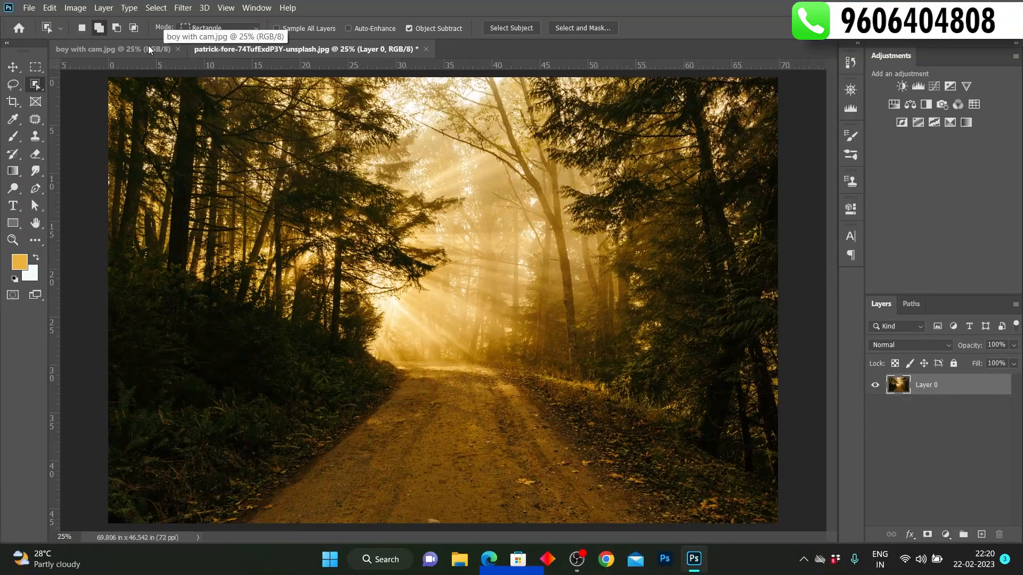
# - Compare the colours of boy with cam.jpg with those of the golden forest photo
pyautogui.click(148, 46)
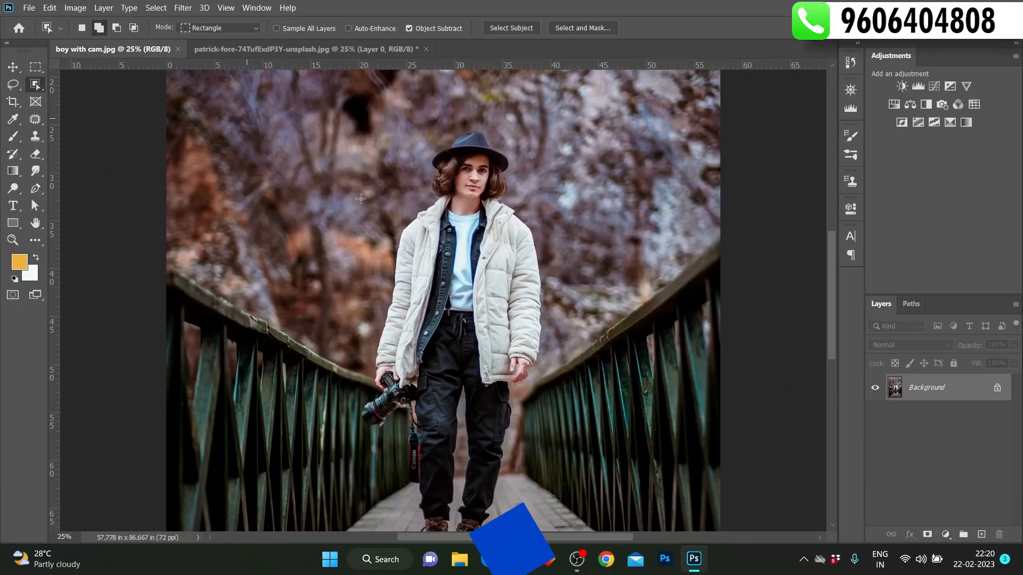
pyautogui.scroll(-1, 495, 304)
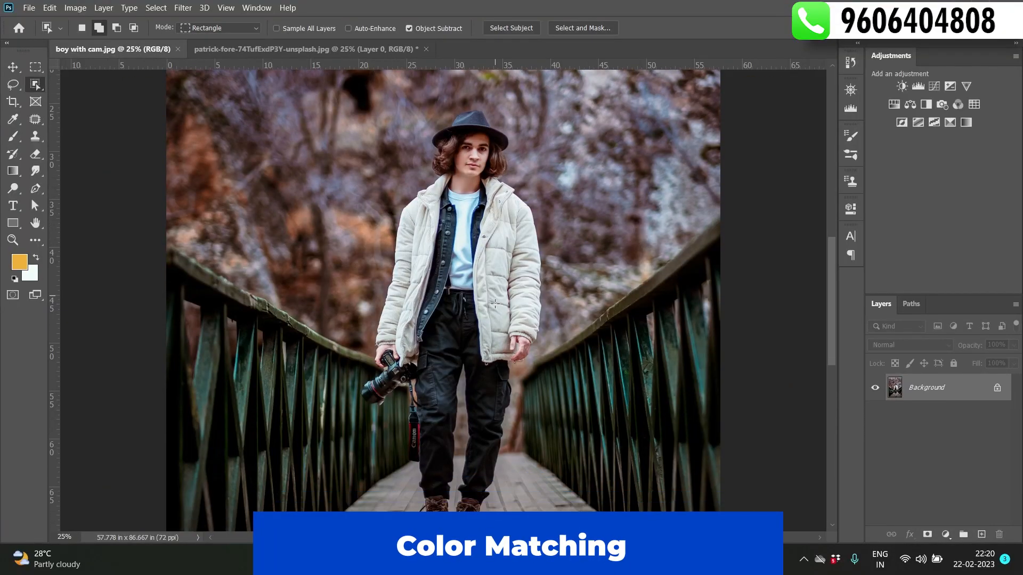
pyautogui.click(304, 49)
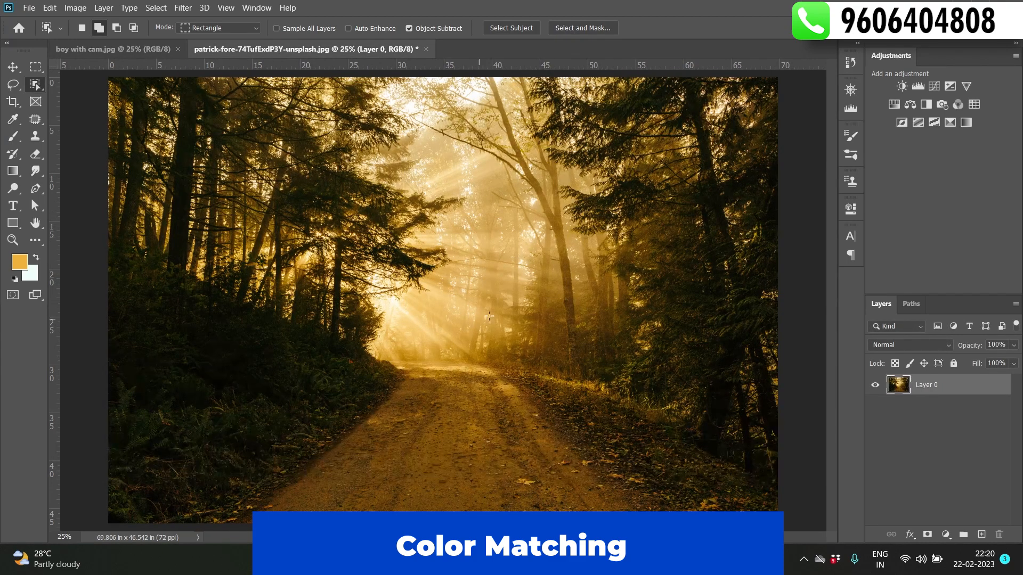
pyautogui.click(159, 49)
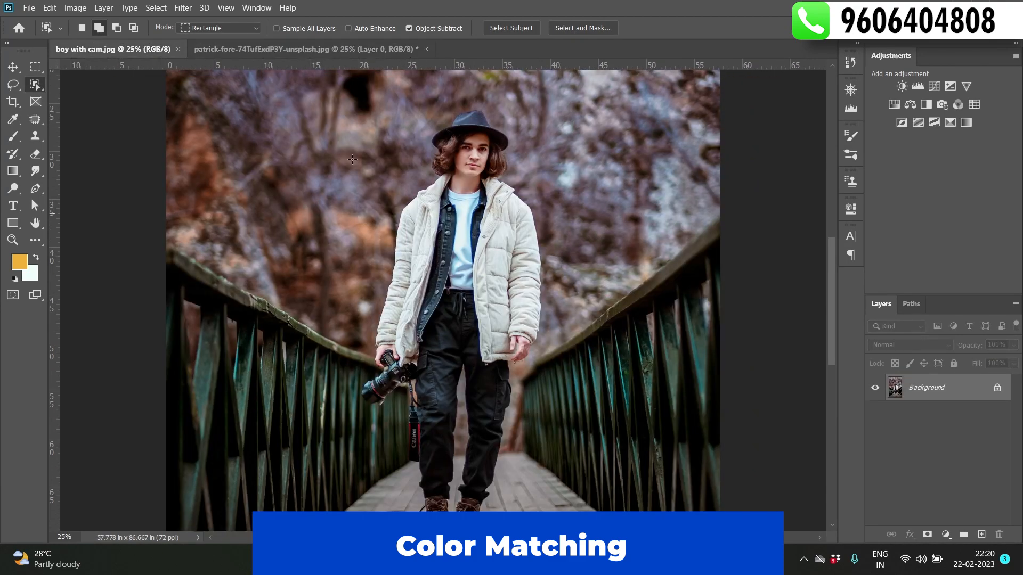
pyautogui.click(274, 49)
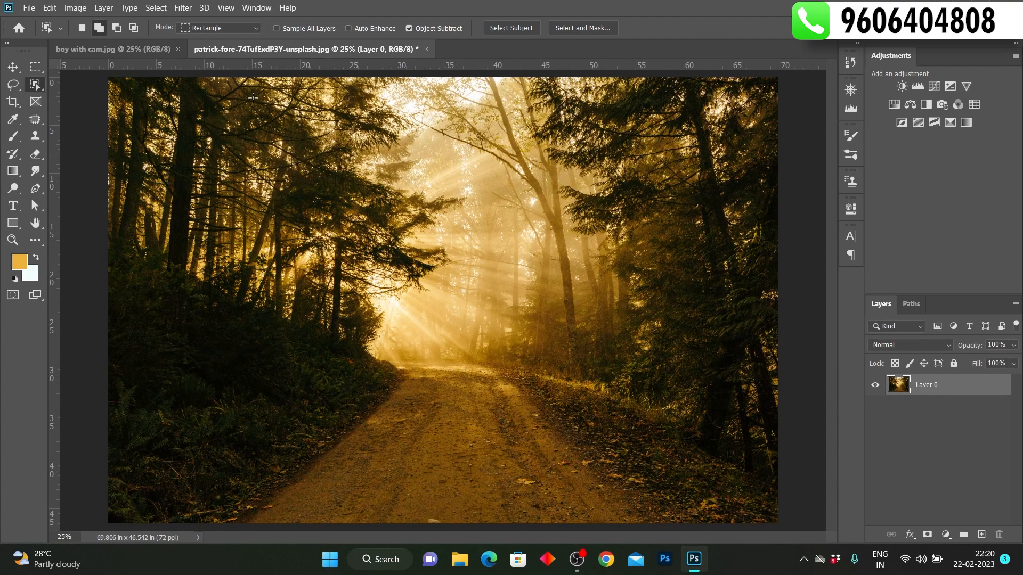
pyautogui.click(148, 49)
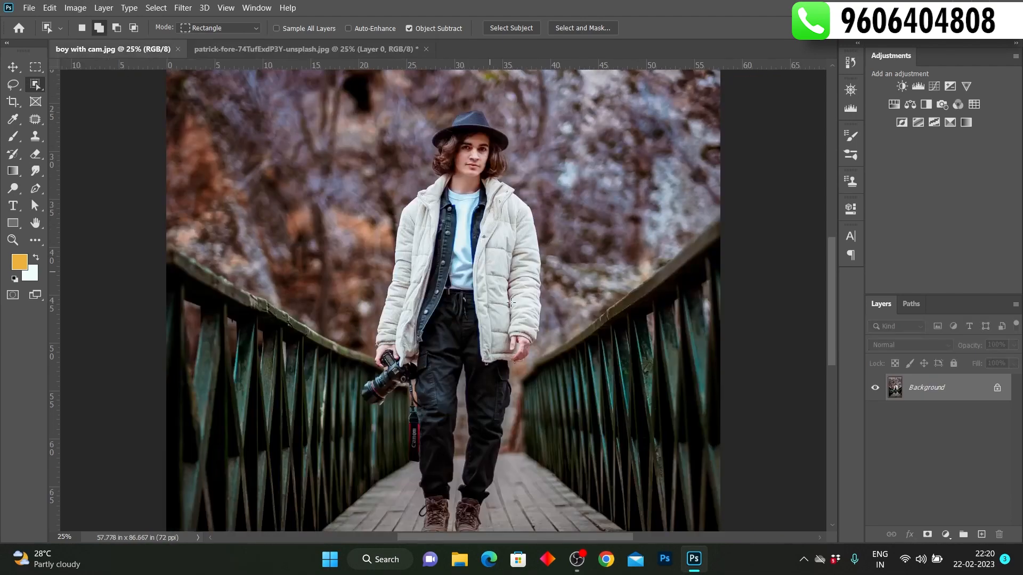
# - Unlock the Background layer of boy with cam.jpg and select the whole man with the Object Selection tool
pyautogui.click(996, 388)
pyautogui.scroll(-1, 579, 233)
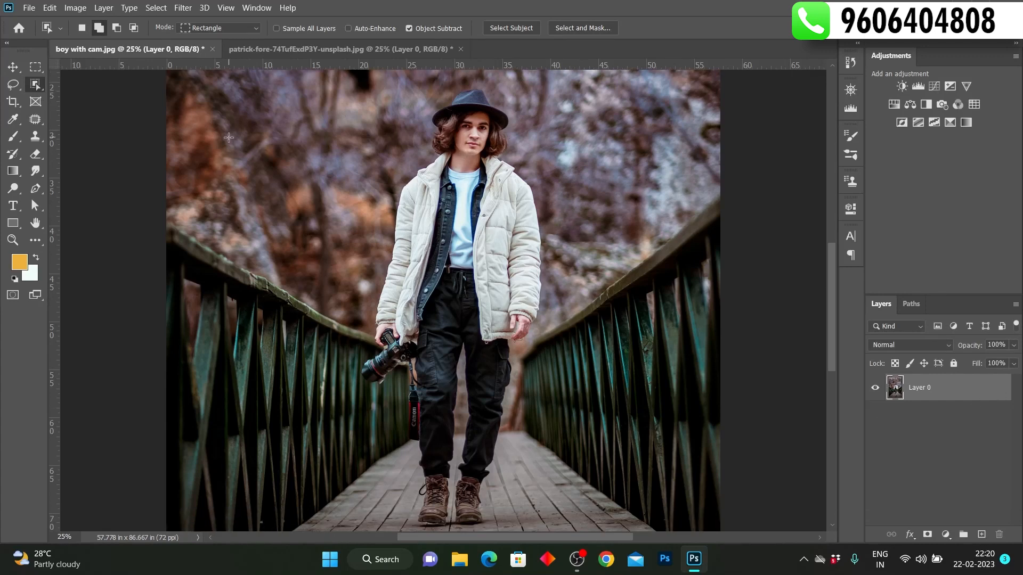
pyautogui.moveTo(343, 76); pyautogui.dragTo(545, 507)
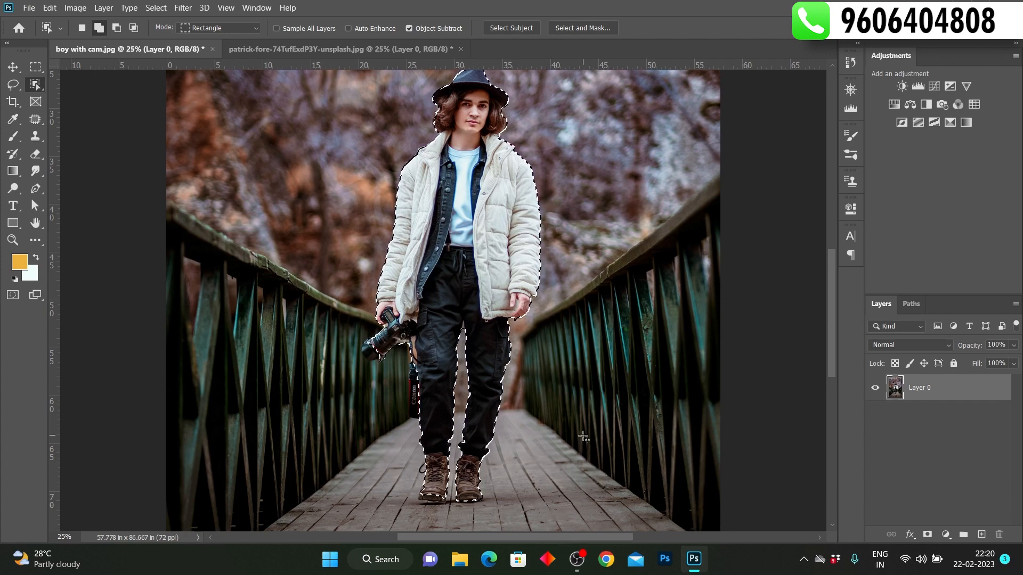
# - Refine the selection around the camera with the Quick Selection tool and turn the selection into a layer mask
pyautogui.rightClick(34, 85)
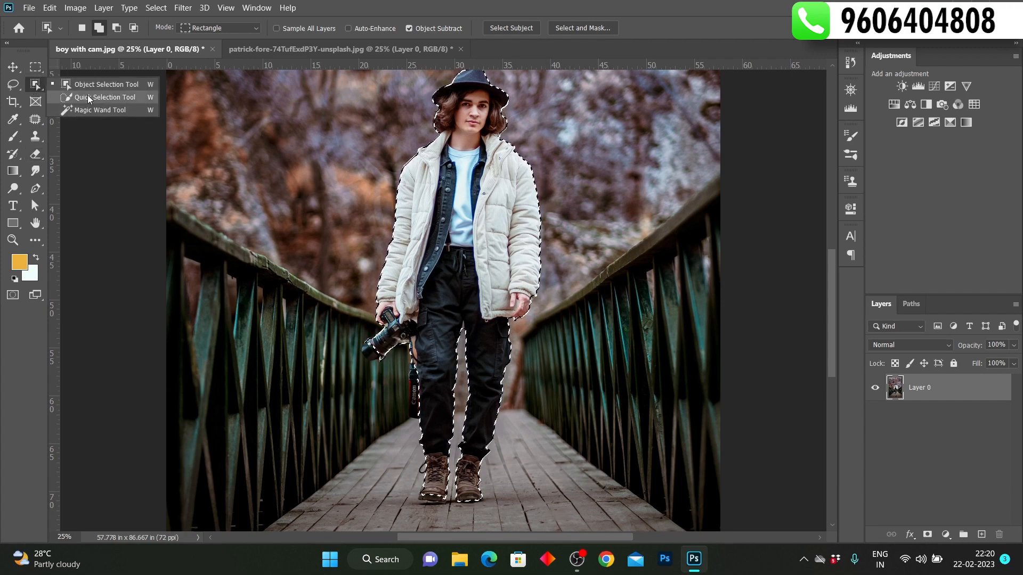
pyautogui.click(74, 95)
pyautogui.click(373, 347)
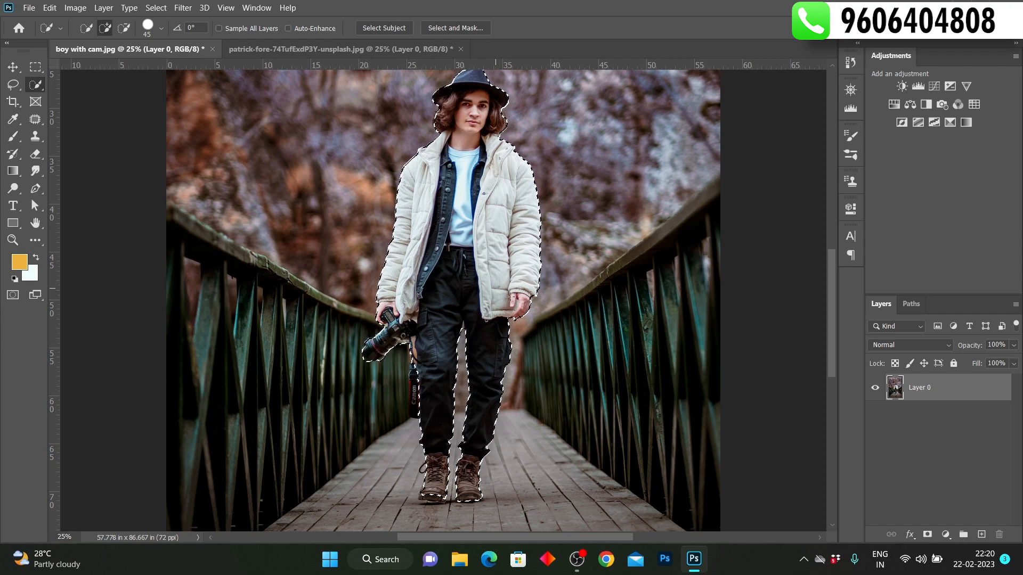
pyautogui.scroll(3, 537, 242)
pyautogui.scroll(-2, 560, 371)
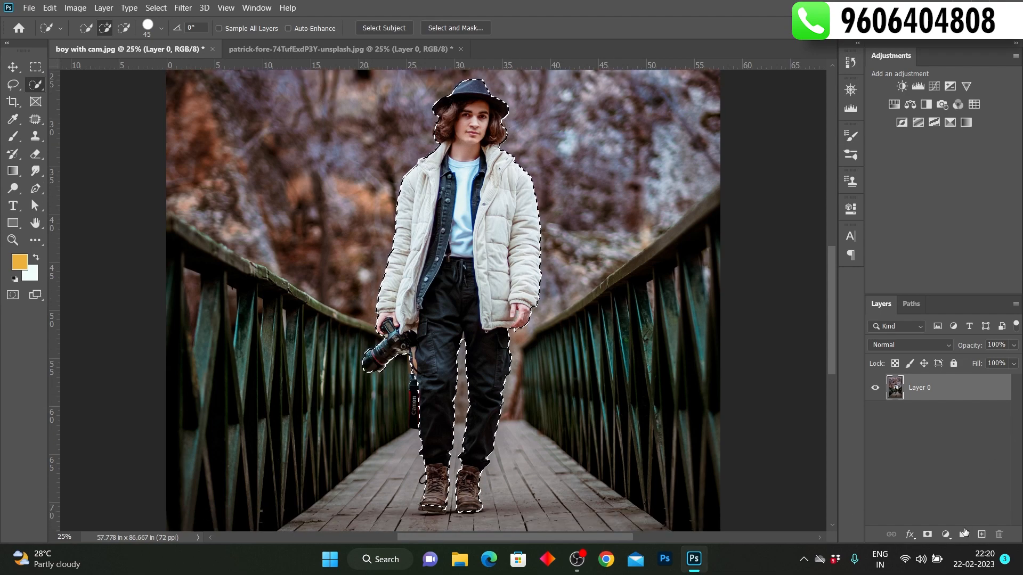
pyautogui.click(928, 534)
pyautogui.scroll(1, 444, 100)
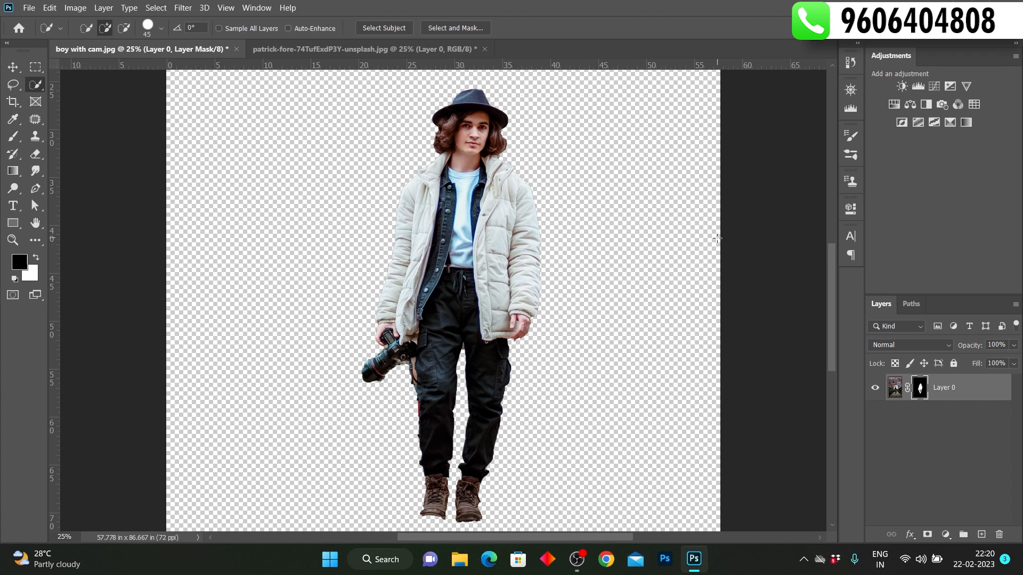
# - Move the masked man into the forest document and place him in the middle of the dirt road
pyautogui.click(13, 67)
pyautogui.moveTo(425, 213); pyautogui.dragTo(363, 92)
pyautogui.moveTo(432, 308); pyautogui.dragTo(468, 300)
# - Scale the man down proportionally about his centre with Free Transform and apply the transformation
pyautogui.hotkey('ctrl', 't')
pyautogui.hotkey('ctrl', '0')
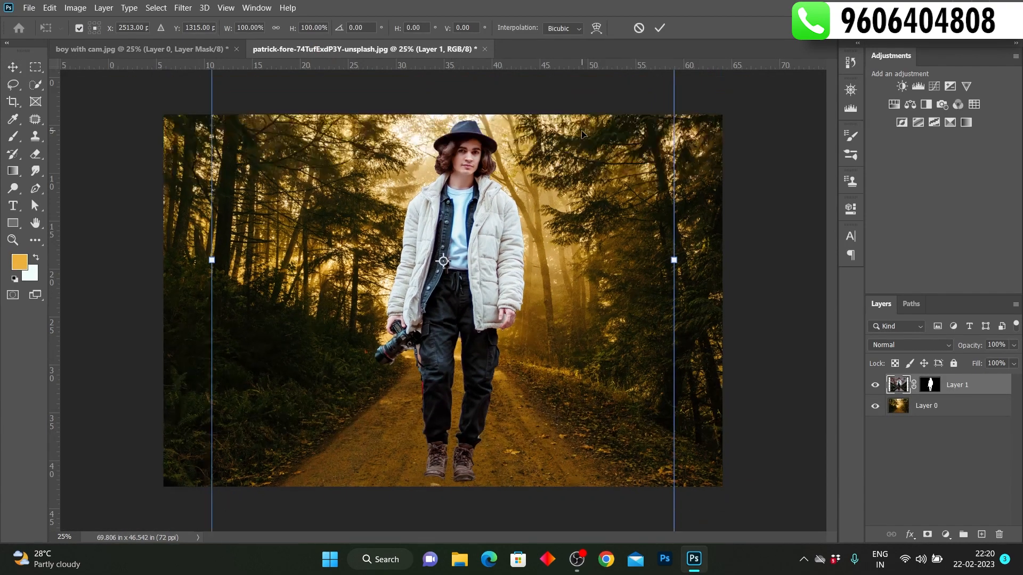
pyautogui.moveTo(574, 79); pyautogui.dragTo(562, 102)
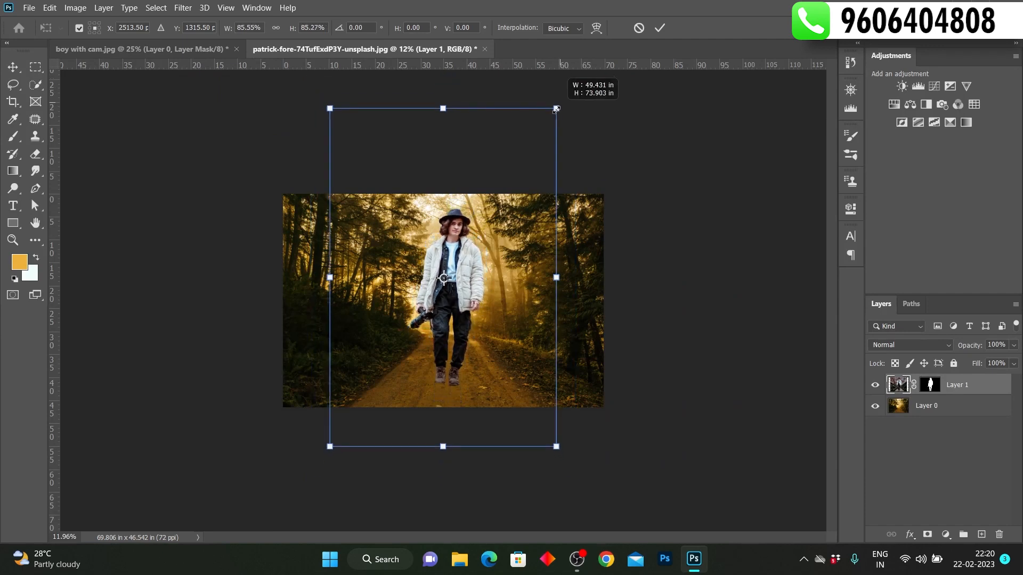
pyautogui.press('Return')
pyautogui.hotkey('ctrl', '0')
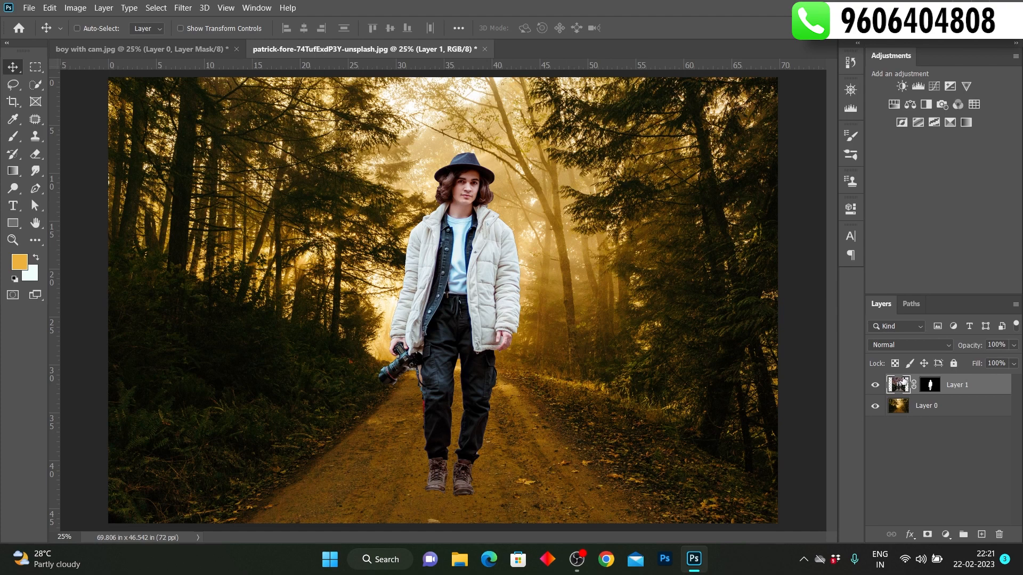
# - Target Layer 1's image instead of its mask and open the Match Color adjustment
pyautogui.click(929, 384)
pyautogui.click(900, 382)
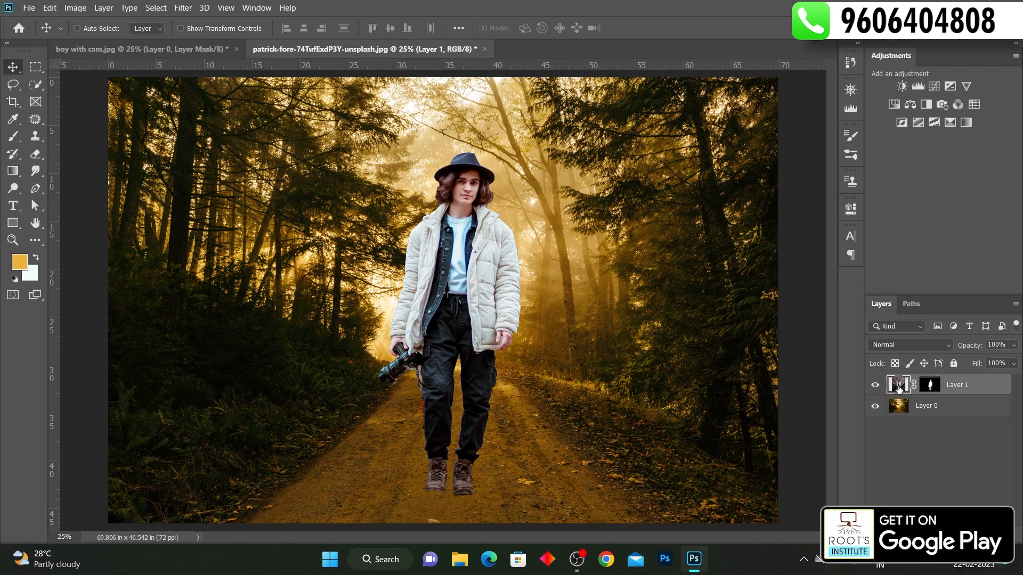
pyautogui.click(74, 8)
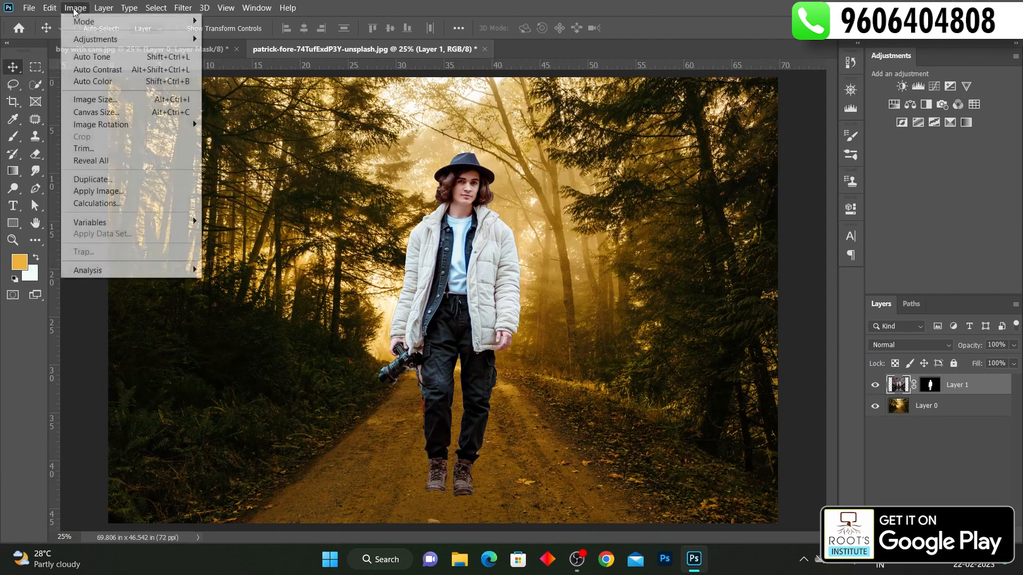
pyautogui.moveTo(102, 39)
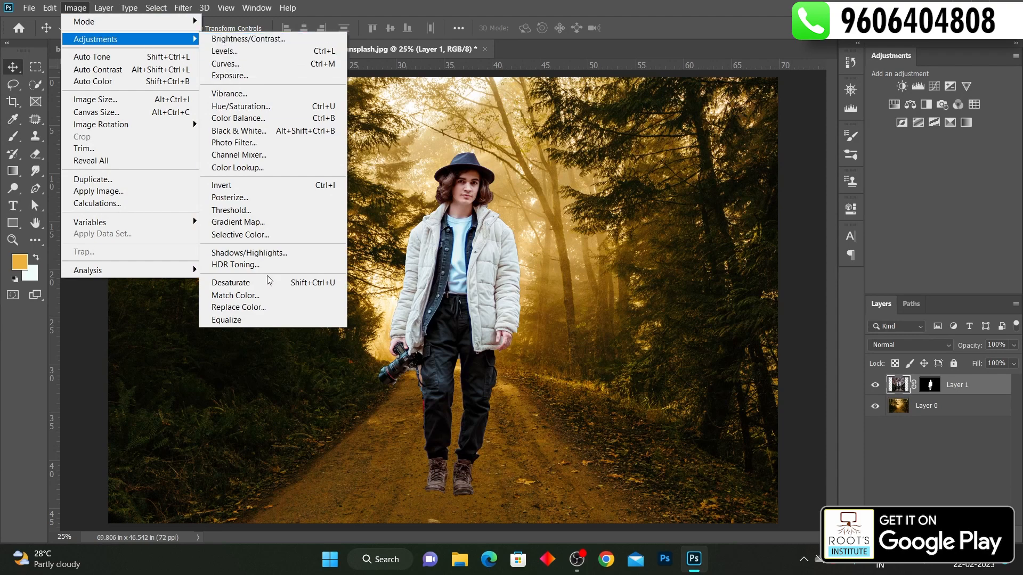
pyautogui.click(233, 297)
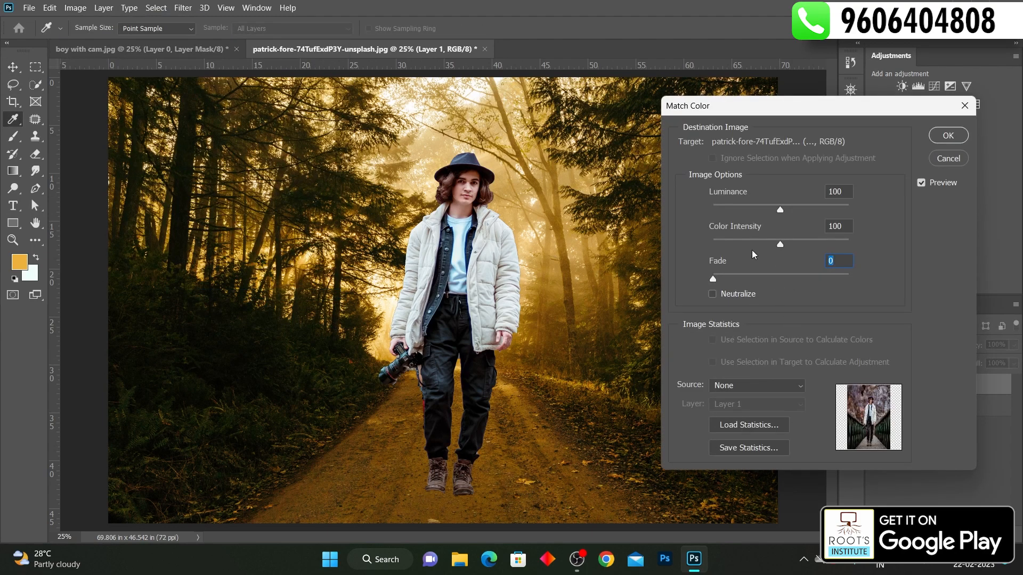
# - Set the Match Color source to the open forest image and its source layer to Merged
pyautogui.click(756, 385)
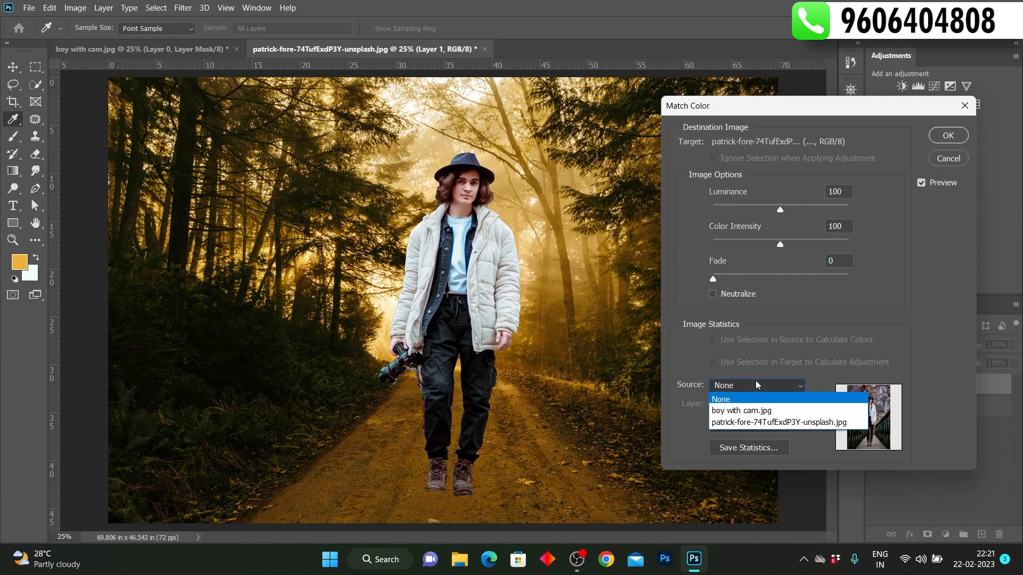
pyautogui.click(735, 423)
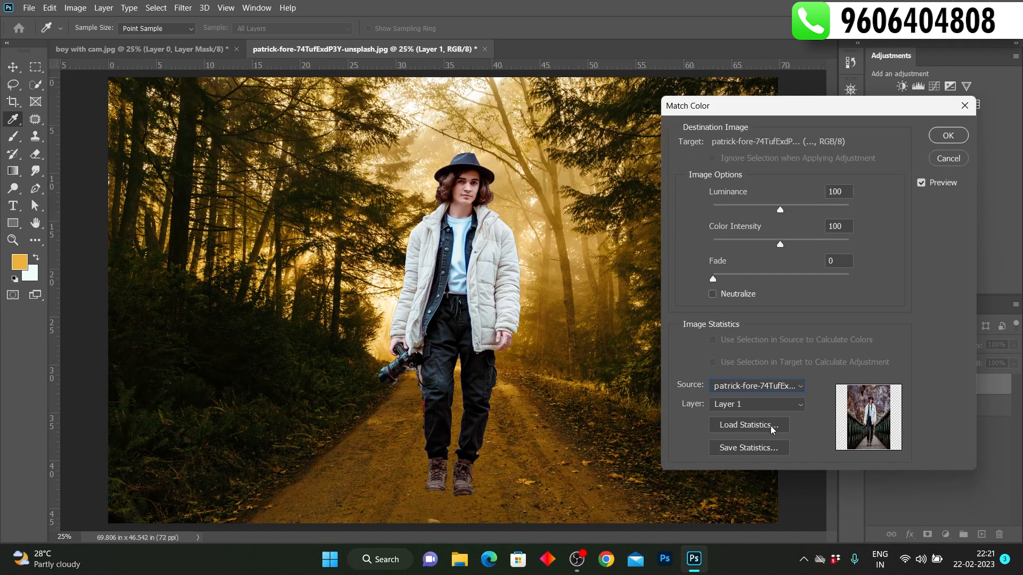
pyautogui.click(740, 406)
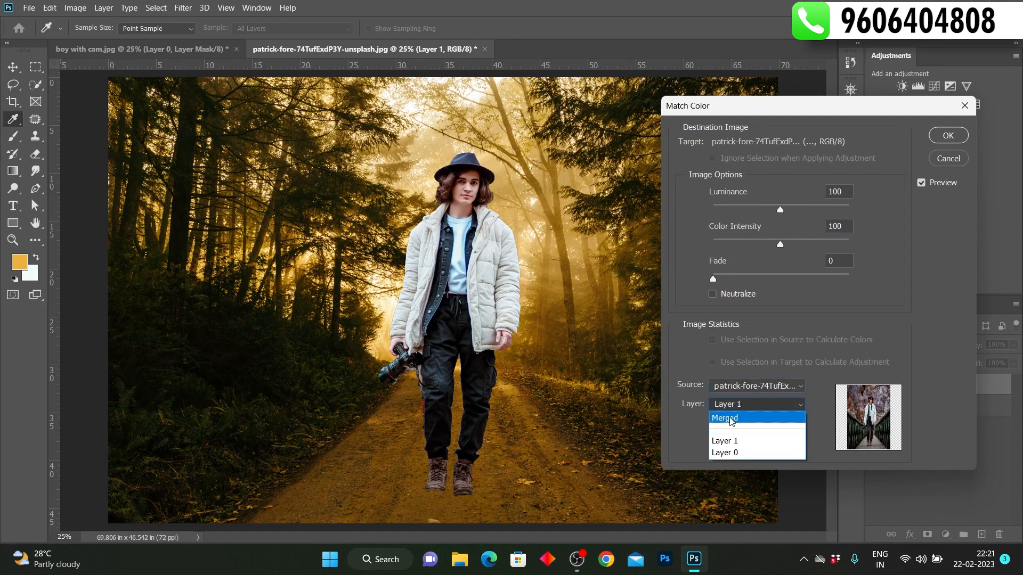
pyautogui.click(724, 419)
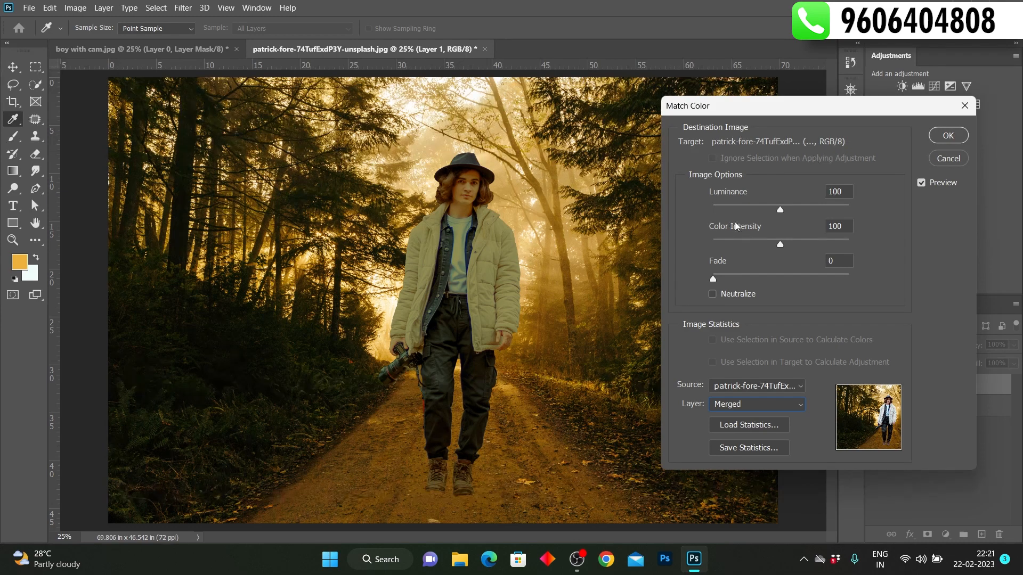
# - Apply Match Color to the man with luminance 168 and slightly reduced colour intensity, and compare the result with the original cut-out document
pyautogui.moveTo(781, 212); pyautogui.dragTo(827, 217)
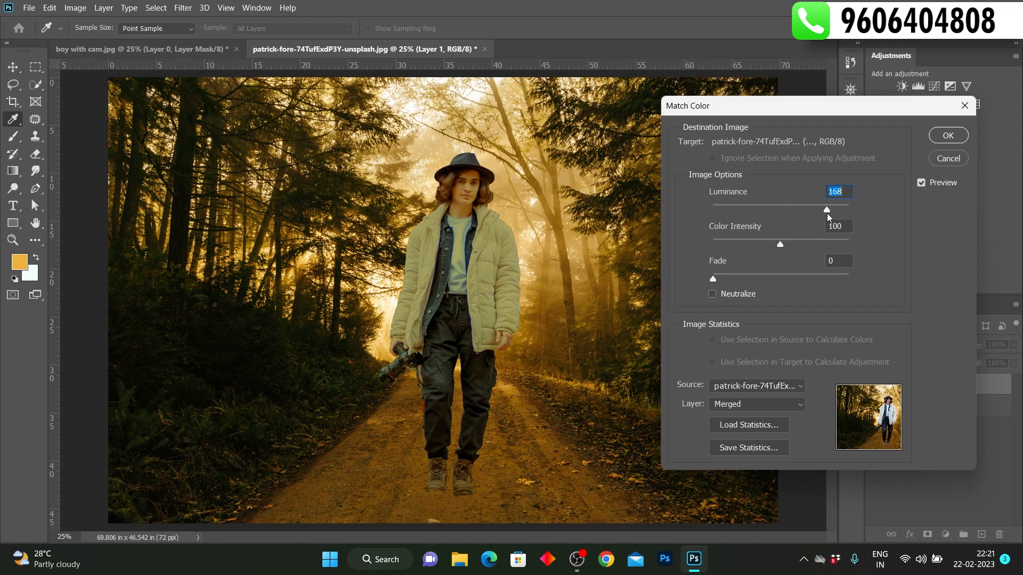
pyautogui.moveTo(781, 246); pyautogui.dragTo(829, 246)
pyautogui.moveTo(824, 249); pyautogui.dragTo(771, 250)
pyautogui.click(952, 138)
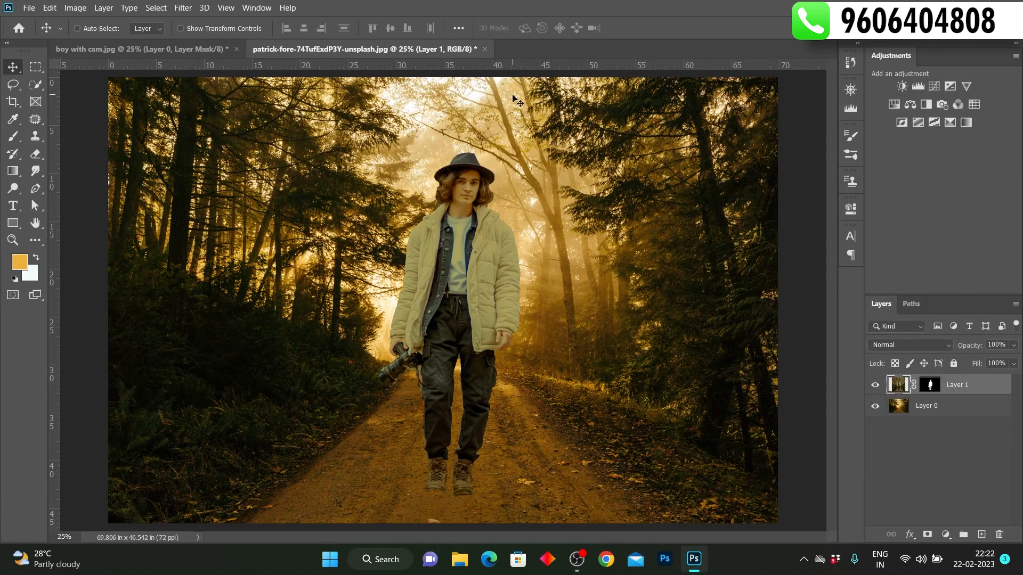
pyautogui.click(204, 48)
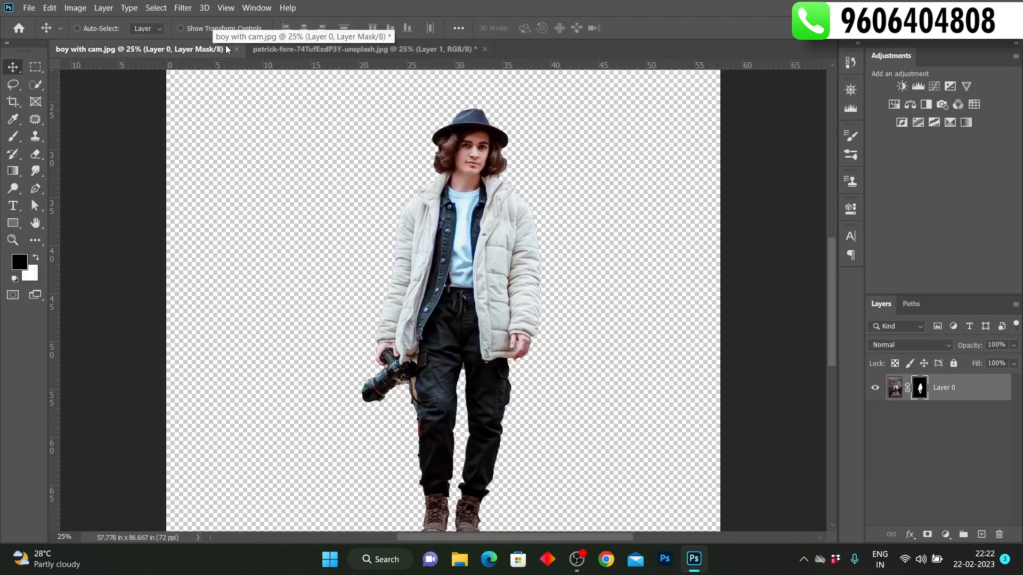
pyautogui.click(290, 48)
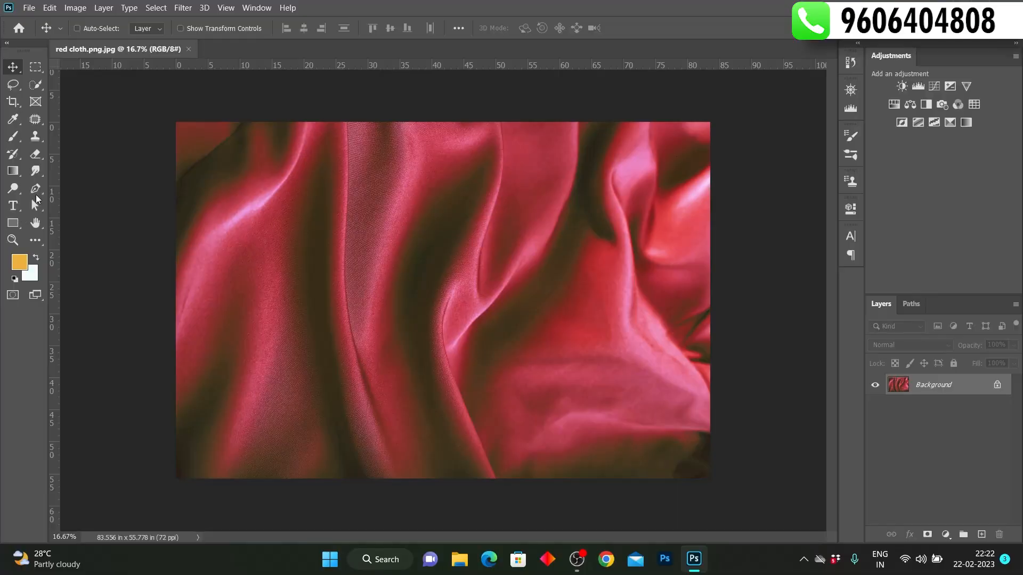
# - Add the word "texture" as white 1434.8 pt Bebas text across the middle of the red cloth image
pyautogui.press('t')
pyautogui.click(320, 260)
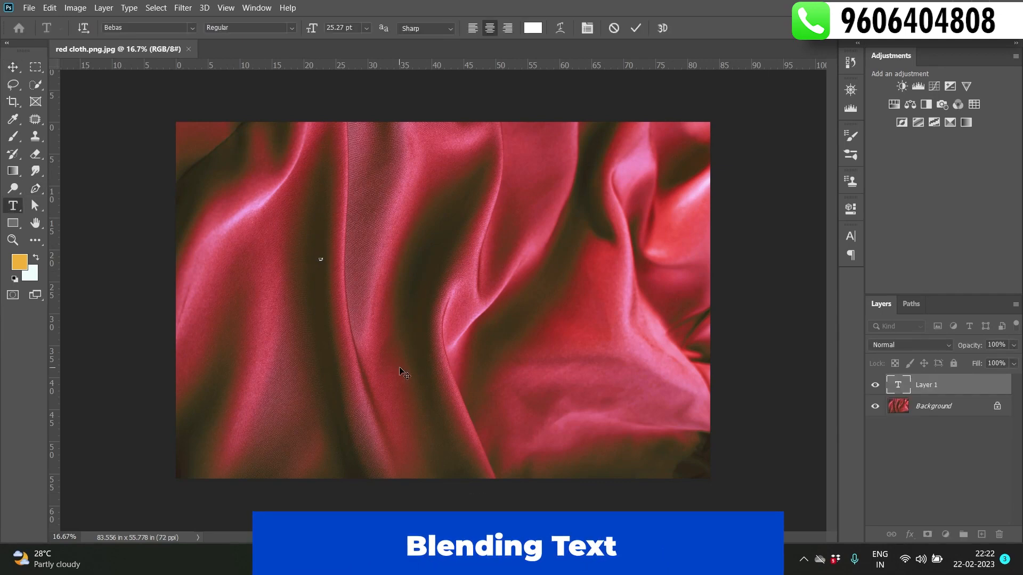
pyautogui.write('texture')
pyautogui.click(636, 28)
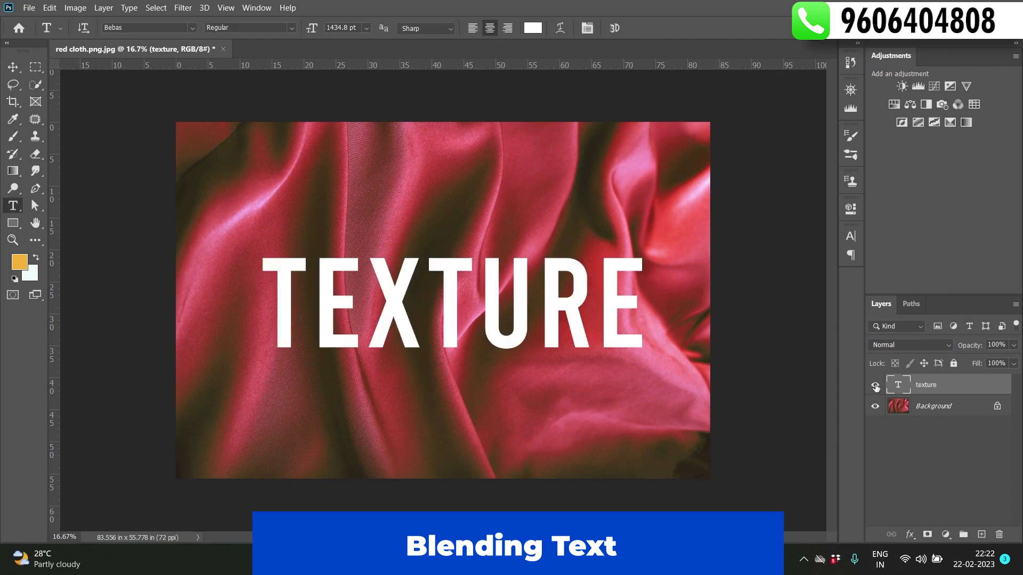
# - With the text layer hidden and the Background layer unlocked, add a Black & White adjustment layer above the cloth
pyautogui.click(875, 385)
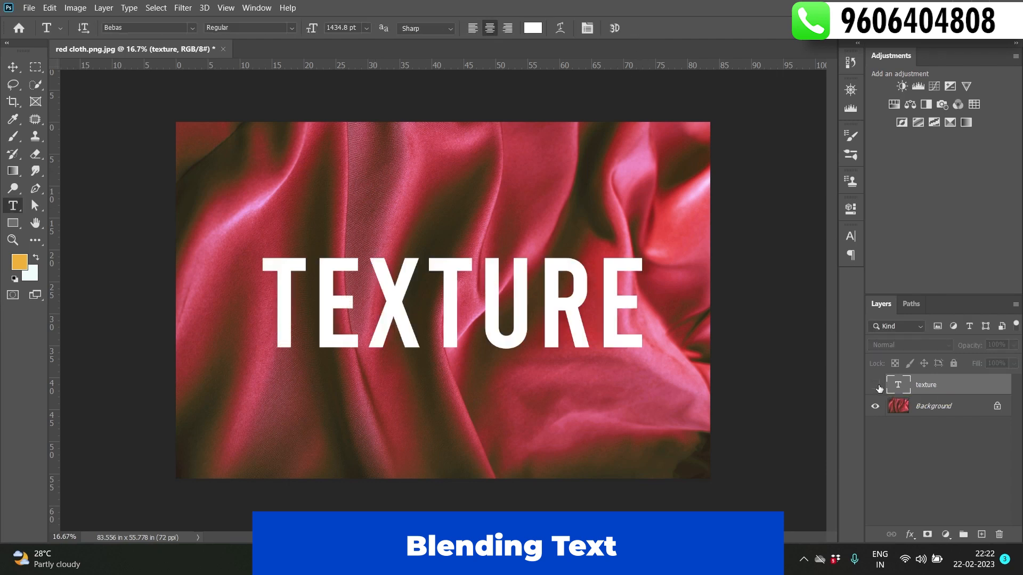
pyautogui.click(997, 407)
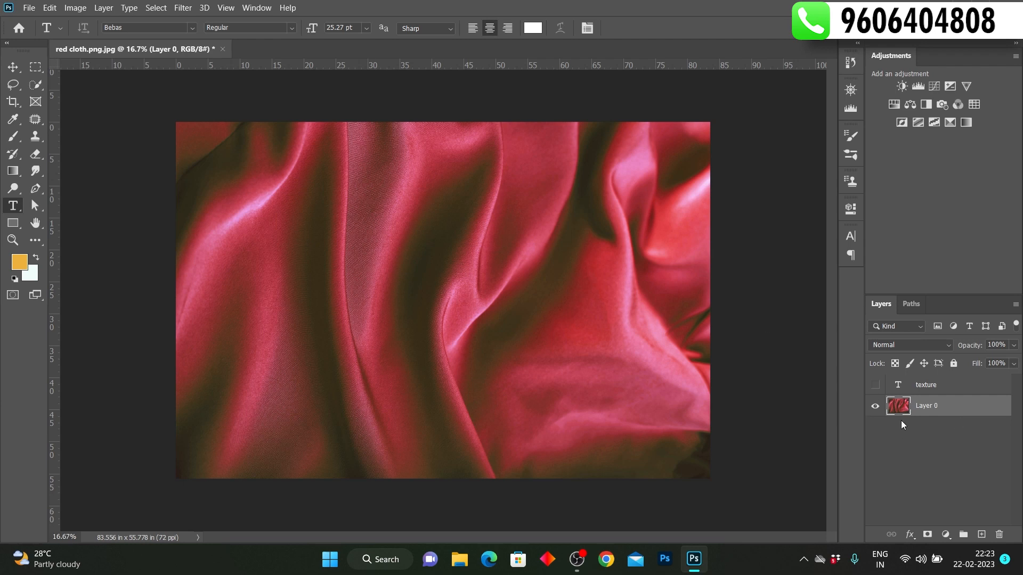
pyautogui.click(945, 535)
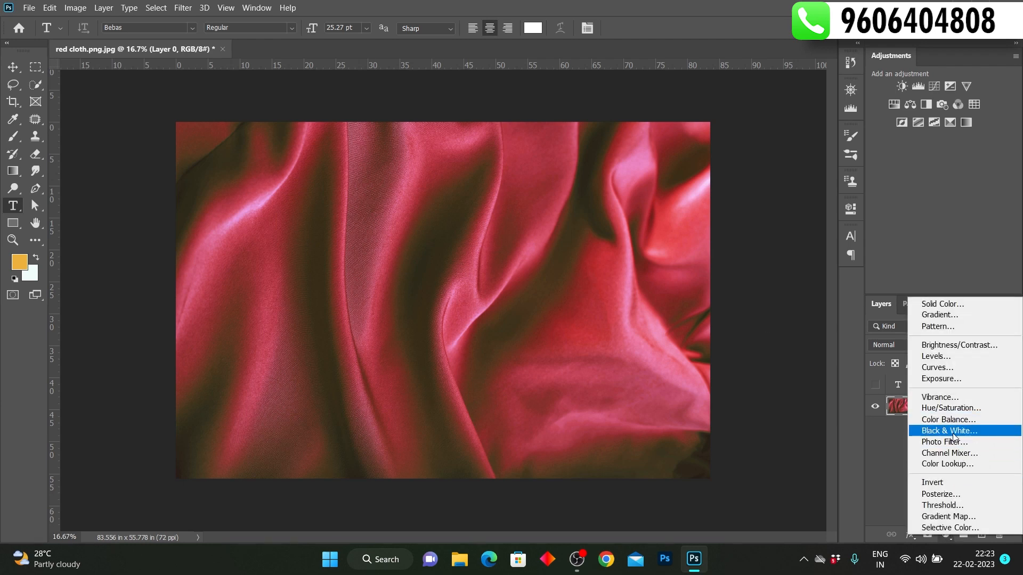
pyautogui.click(954, 430)
pyautogui.click(984, 474)
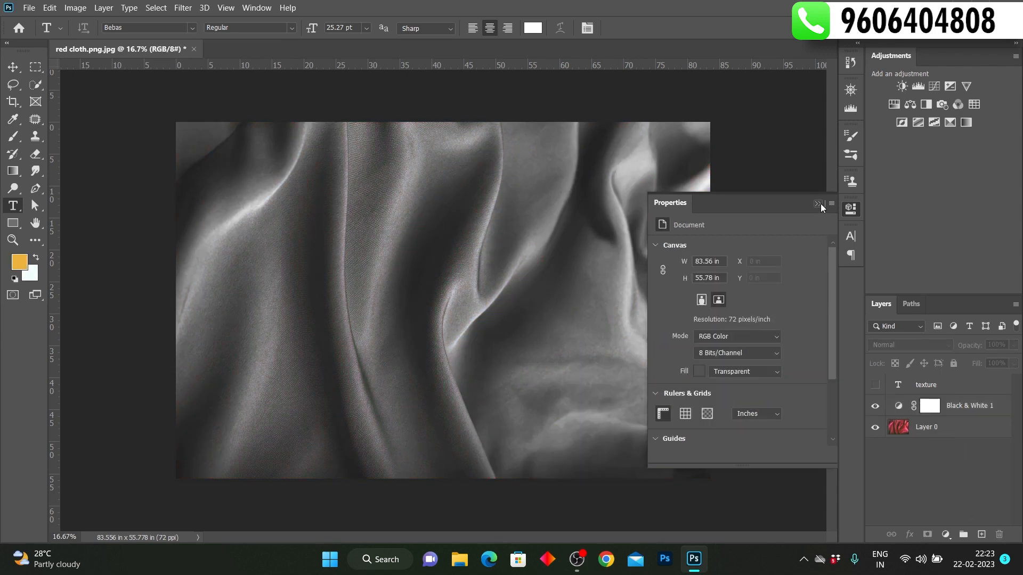
pyautogui.click(818, 203)
# - Add a Curves adjustment layer below the hidden text and raise the cloth's contrast with inset black and white points and a slight S-curve
pyautogui.click(946, 534)
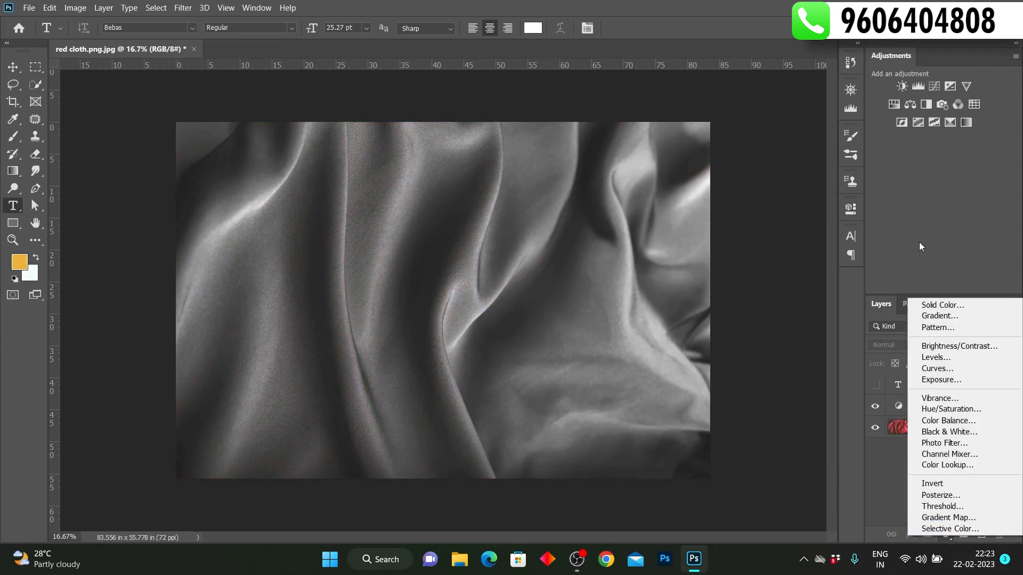
pyautogui.click(938, 371)
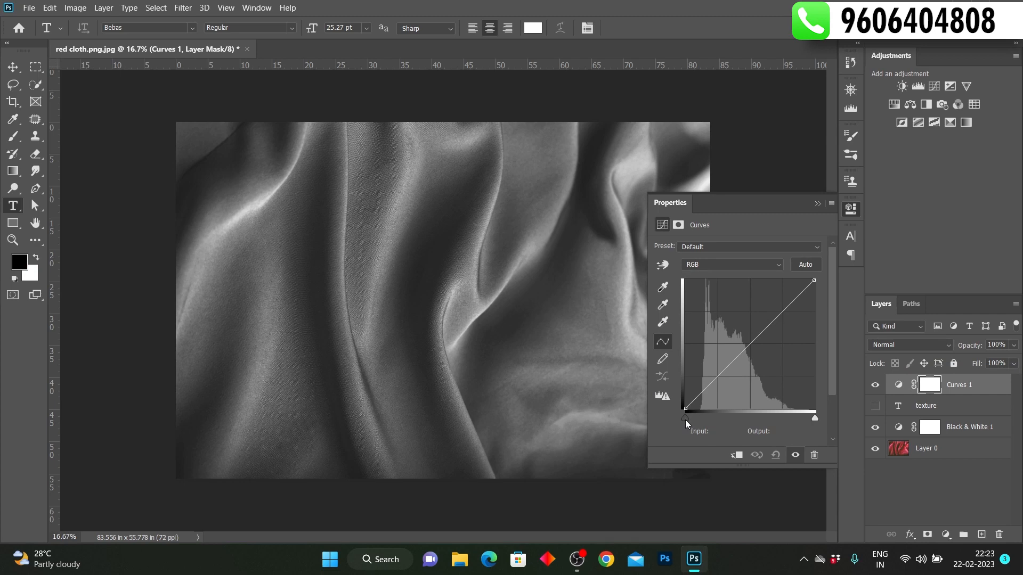
pyautogui.moveTo(685, 419); pyautogui.dragTo(697, 421)
pyautogui.moveTo(815, 419); pyautogui.dragTo(791, 418)
pyautogui.moveTo(720, 379); pyautogui.dragTo(721, 381)
pyautogui.moveTo(767, 311); pyautogui.dragTo(765, 306)
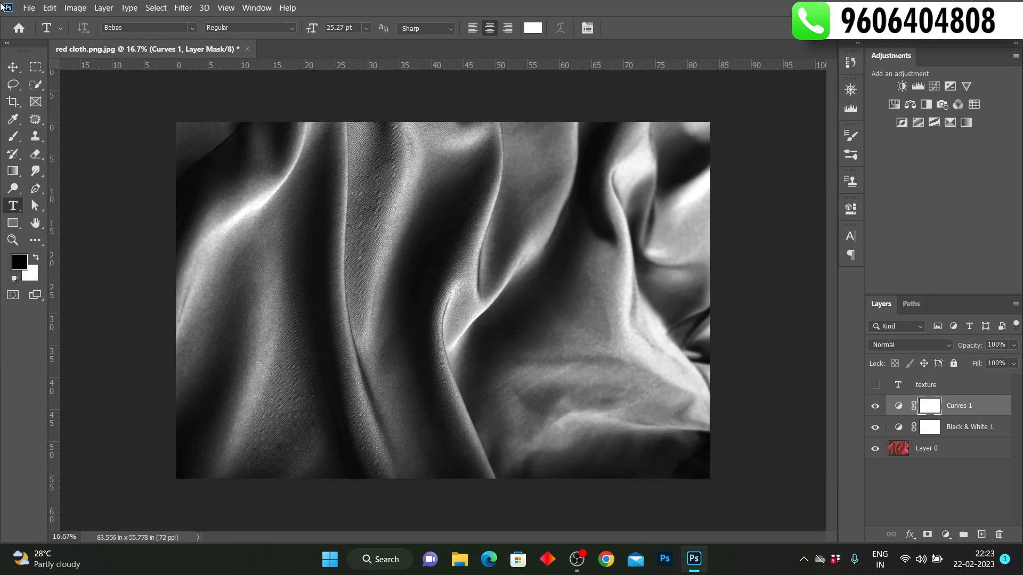
# - Save the grayscale cloth on the computer as the Photoshop file "red cloth" in the cloth text folder, with Maximize Compatibility on
pyautogui.click(29, 7)
pyautogui.click(80, 160)
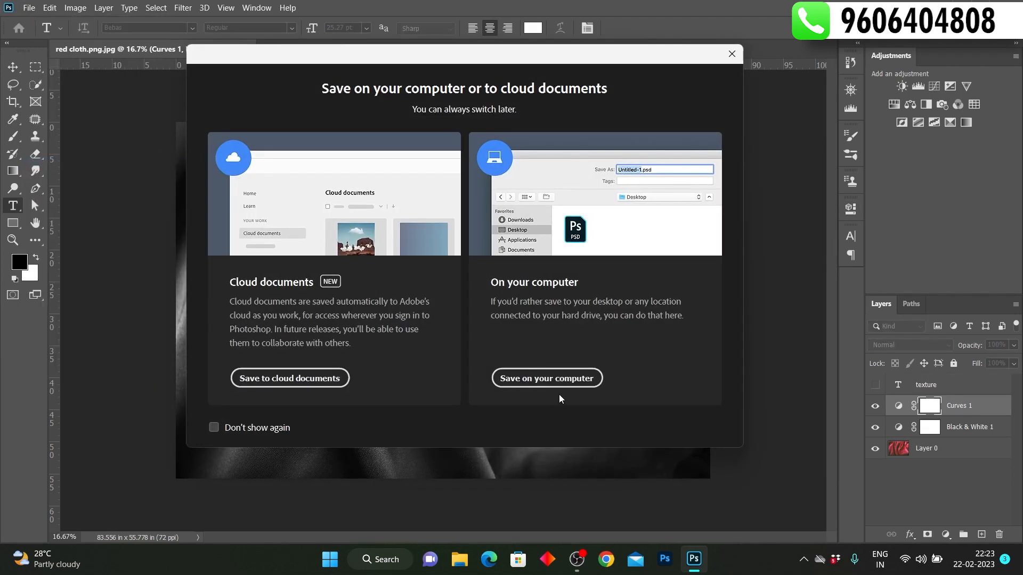
pyautogui.click(554, 376)
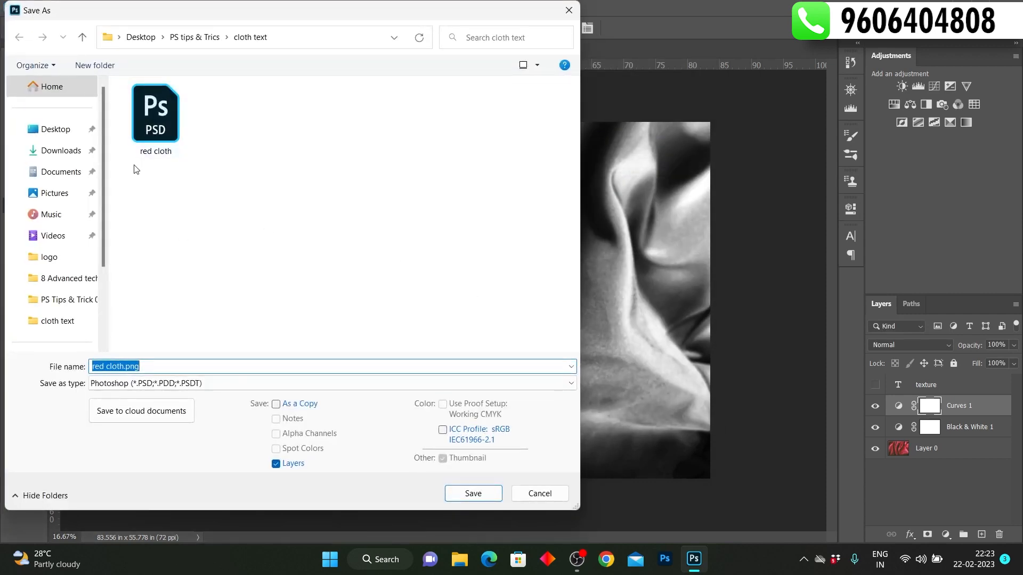
pyautogui.click(165, 130)
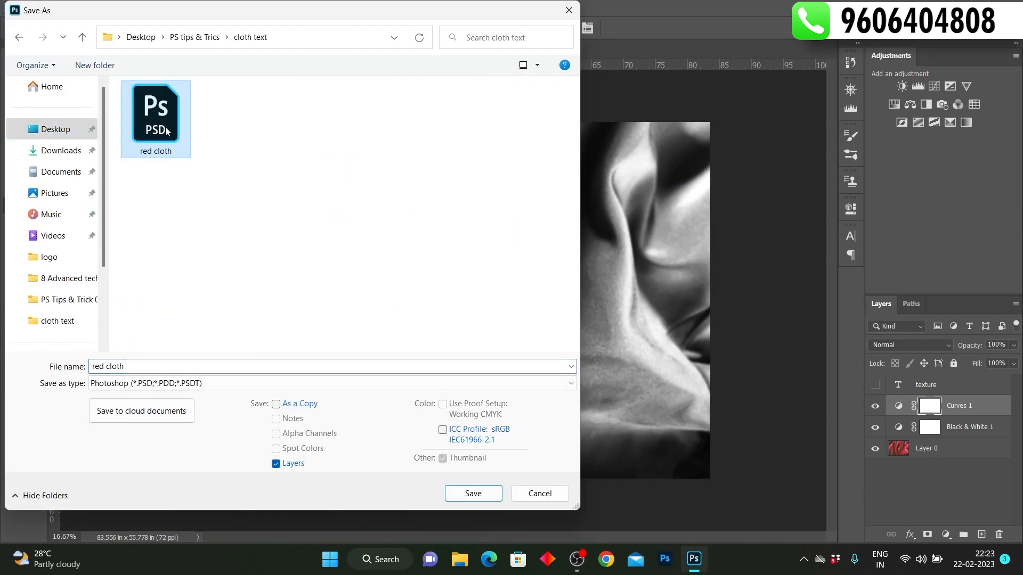
pyautogui.click(471, 494)
pyautogui.click(542, 280)
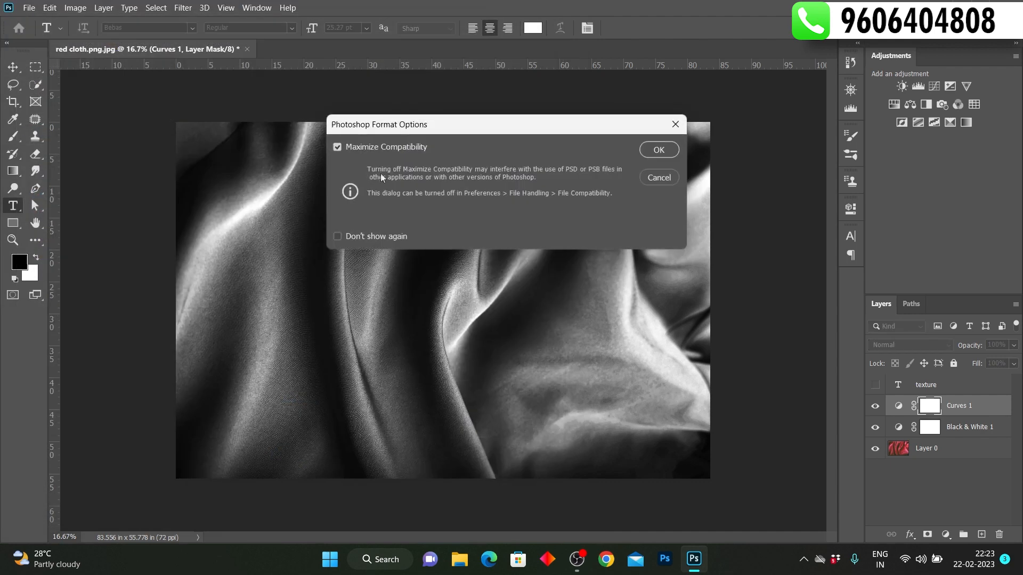
pyautogui.click(659, 150)
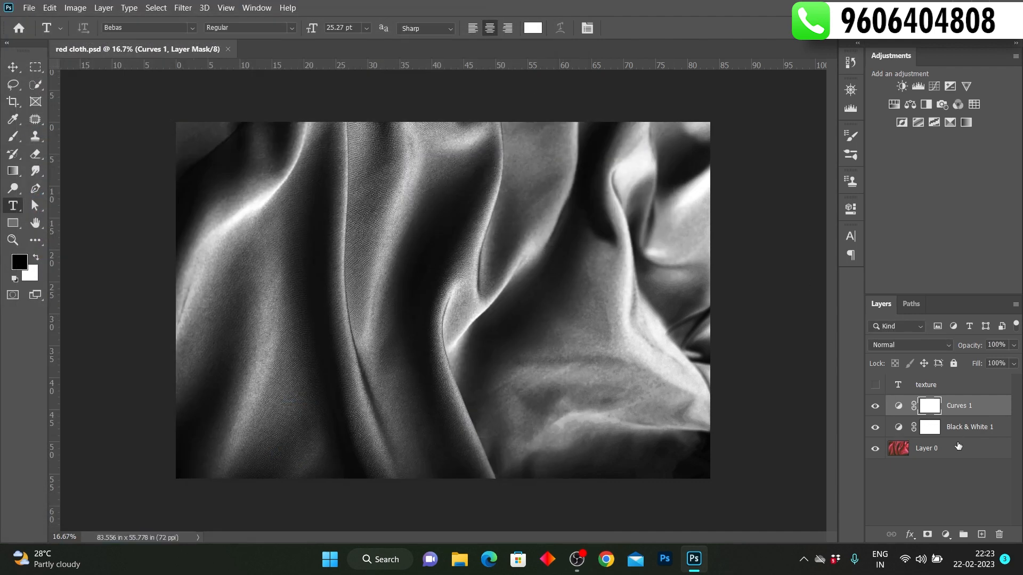
# - Delete the Curves and Black & White adjustment layers and show the texture text layer again
pyautogui.keyDown('shift'); pyautogui.click(974, 430); pyautogui.keyUp('shift')
pyautogui.moveTo(975, 431); pyautogui.dragTo(999, 534)
pyautogui.click(875, 385)
# - Convert the texture text layer to a Smart Object
pyautogui.click(927, 385)
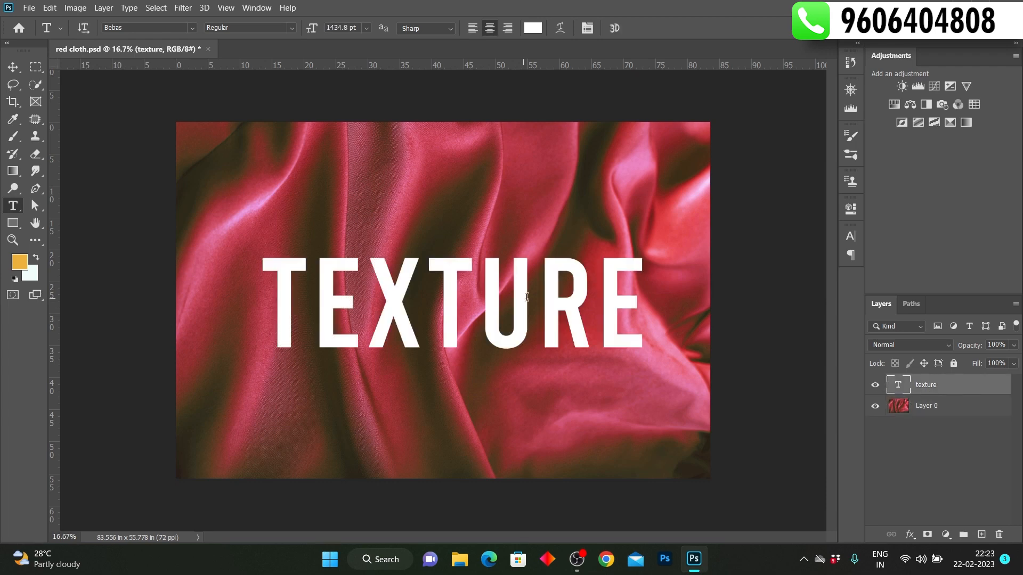
pyautogui.rightClick(944, 385)
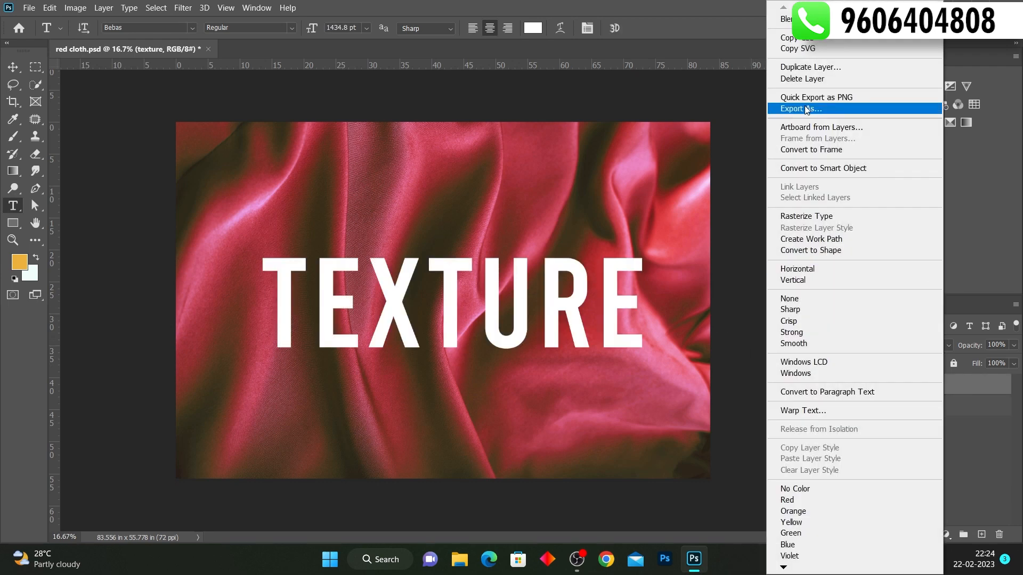
pyautogui.click(812, 168)
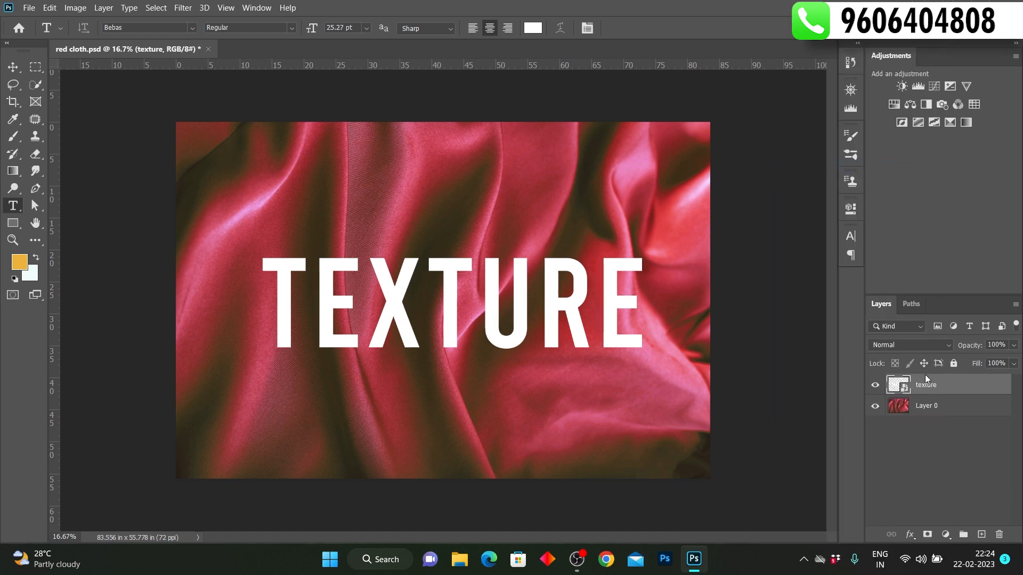
# - Apply the Displace filter at scale 10 to the texture layer using the red cloth PSD as map, and set its blend mode to Overlay
pyautogui.click(182, 8)
pyautogui.moveTo(216, 173)
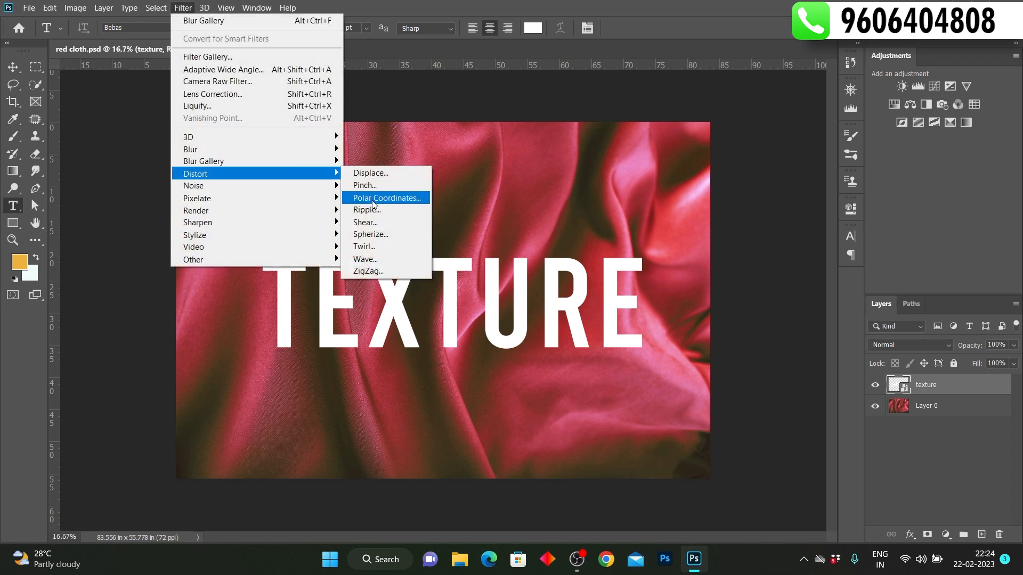
pyautogui.click(370, 172)
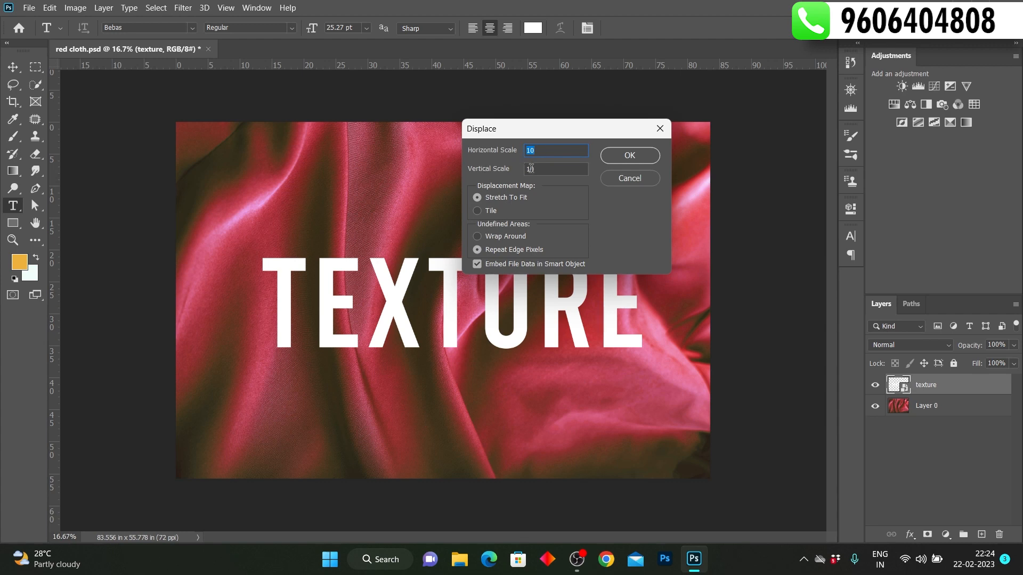
pyautogui.click(645, 156)
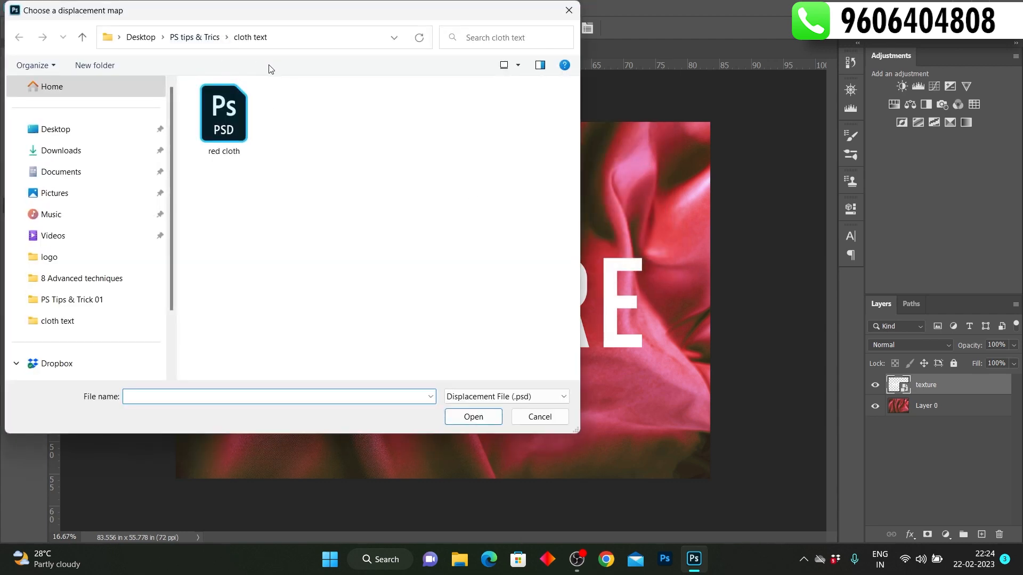
pyautogui.click(241, 93)
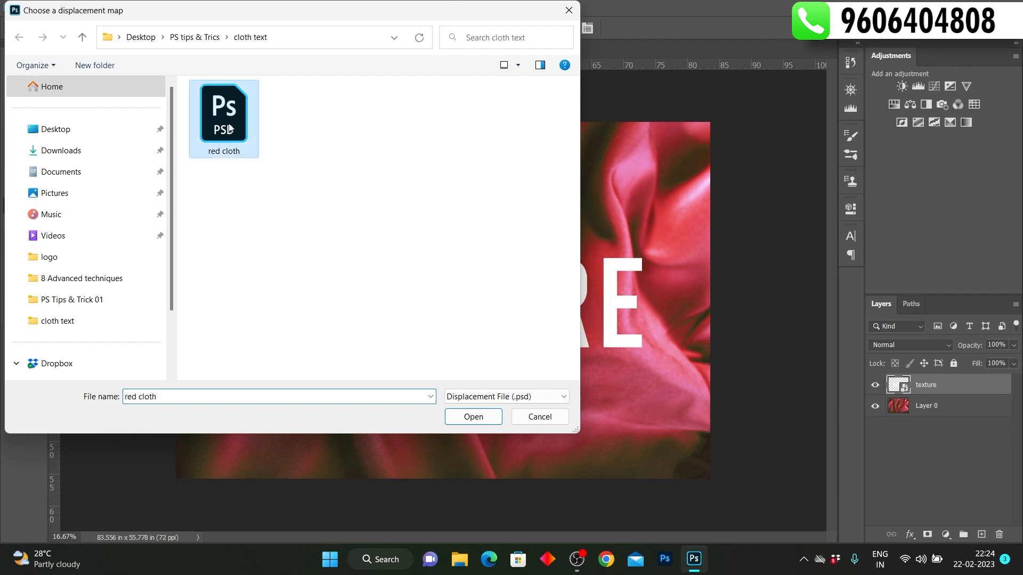
pyautogui.click(468, 421)
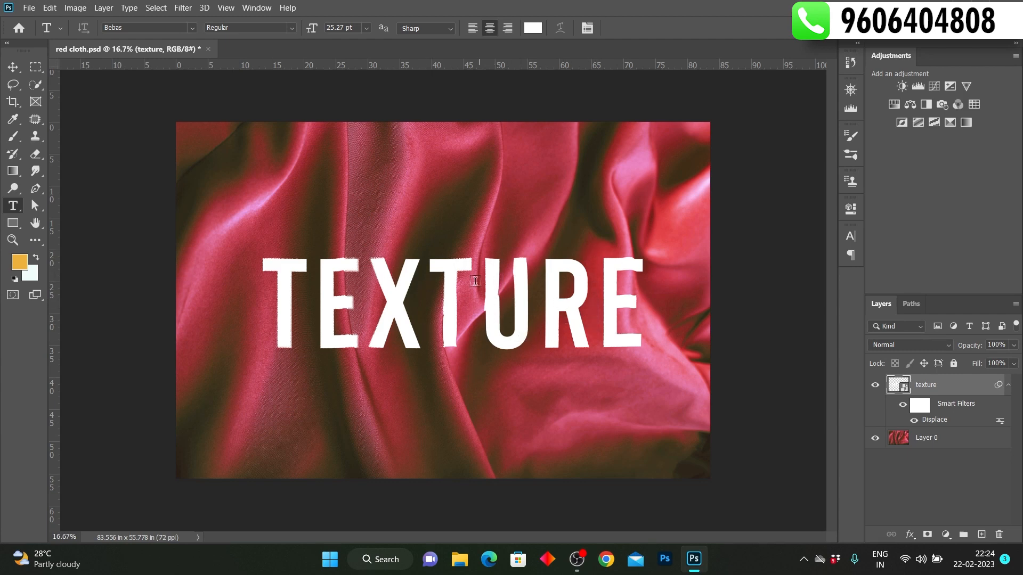
pyautogui.click(895, 346)
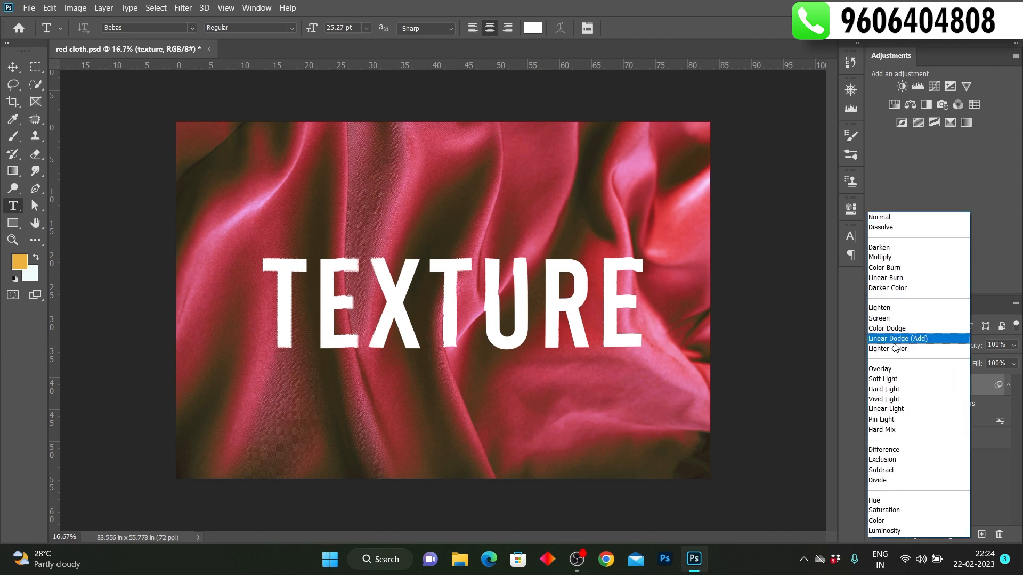
pyautogui.click(898, 361)
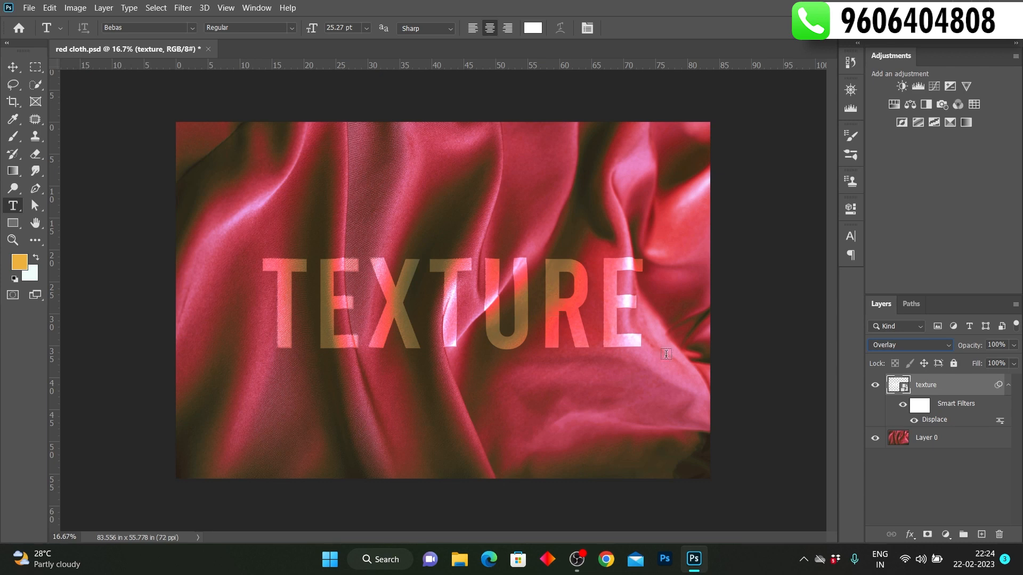
# - Duplicate Layer 0 and move the copy to the top of the layer stack, above the texture layer
pyautogui.click(928, 440)
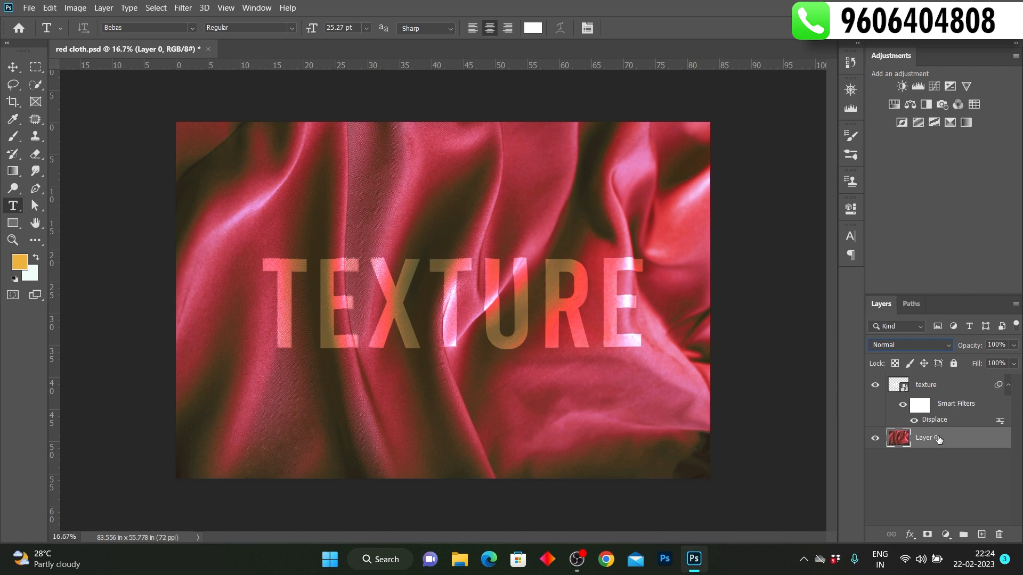
pyautogui.hotkey('ctrl', 'j')
pyautogui.moveTo(963, 440); pyautogui.dragTo(945, 389)
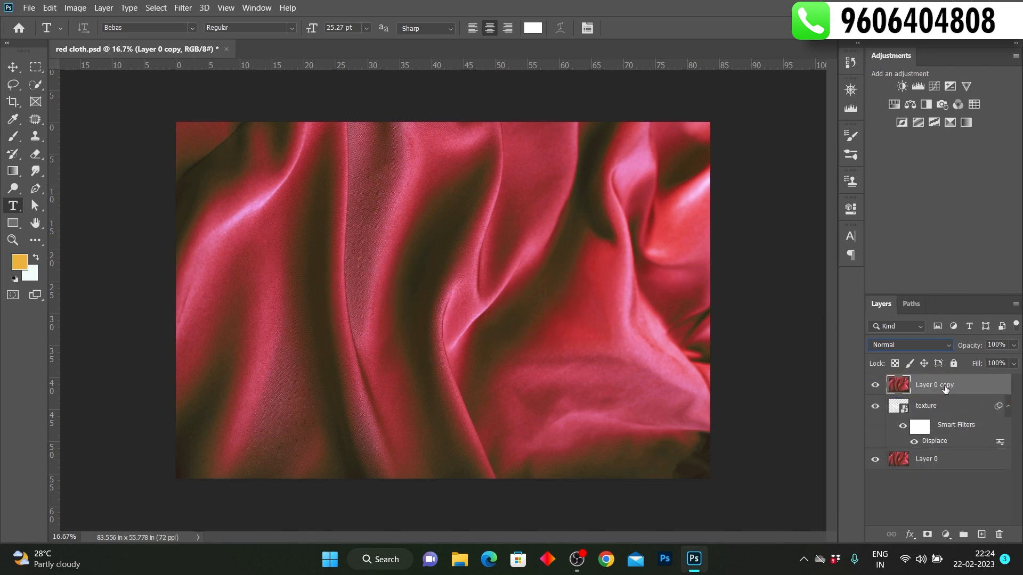
# - In Layer 0 copy's blending options, set Blend If to Red and split the This Layer highlight range to 130 / 255
pyautogui.doubleClick(983, 386)
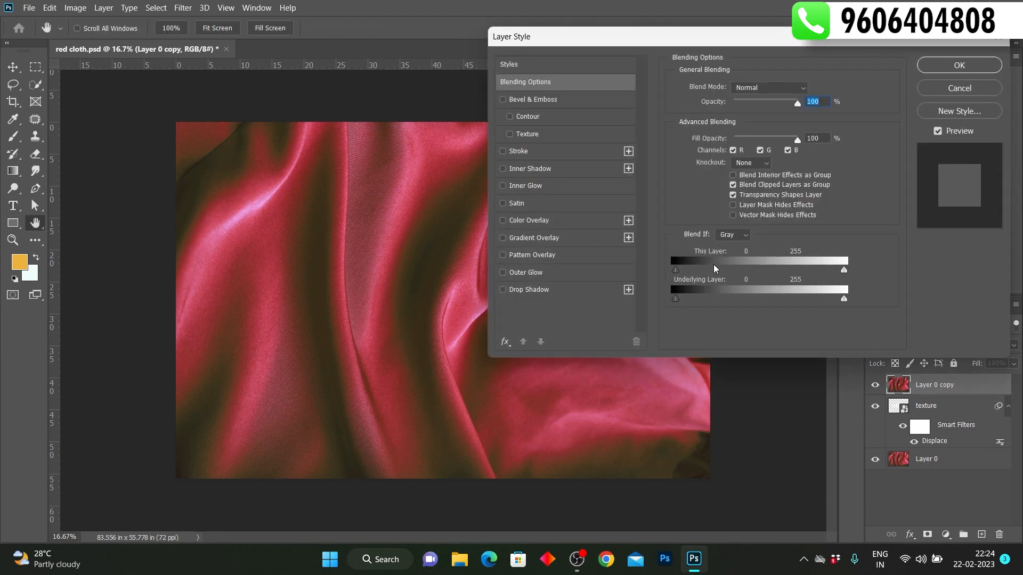
pyautogui.click(739, 238)
pyautogui.click(732, 248)
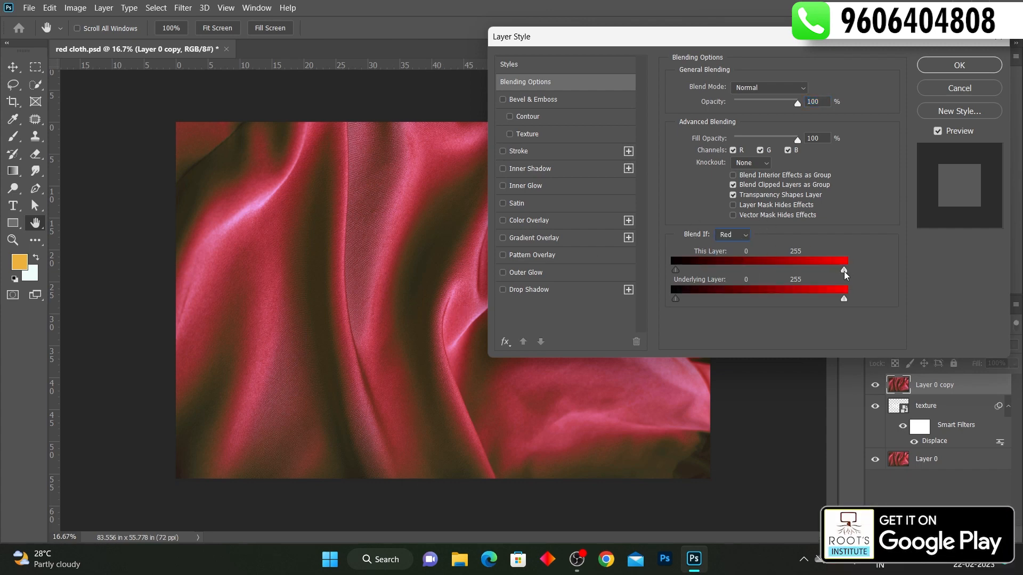
pyautogui.moveTo(844, 272); pyautogui.dragTo(761, 267)
pyautogui.moveTo(710, 42); pyautogui.dragTo(813, 15)
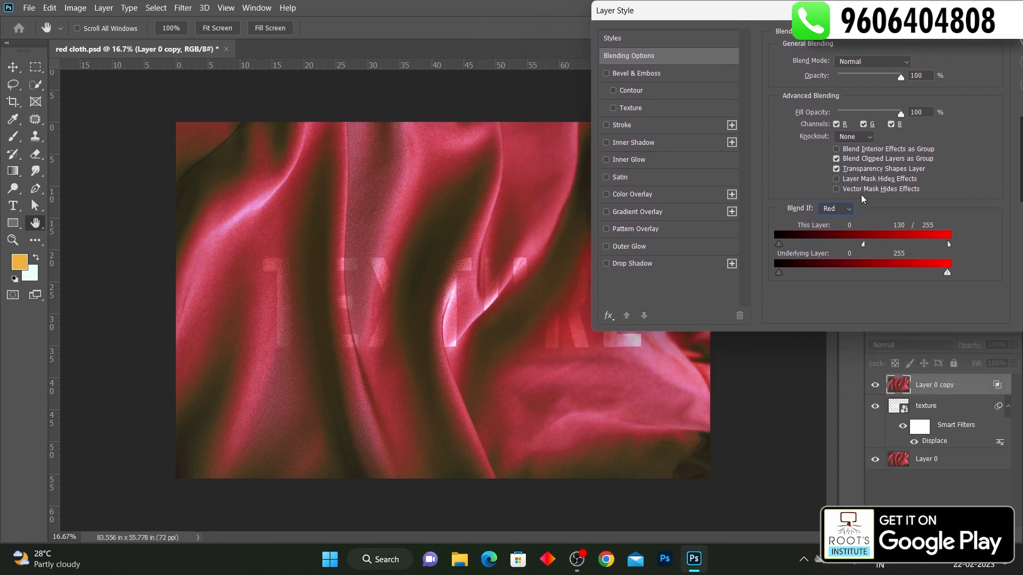
# - Refine Layer 0 copy's This Layer red highlight range to about 15 / 130, apply it, and toggle the layer's visibility to compare
pyautogui.moveTo(865, 247); pyautogui.dragTo(828, 247)
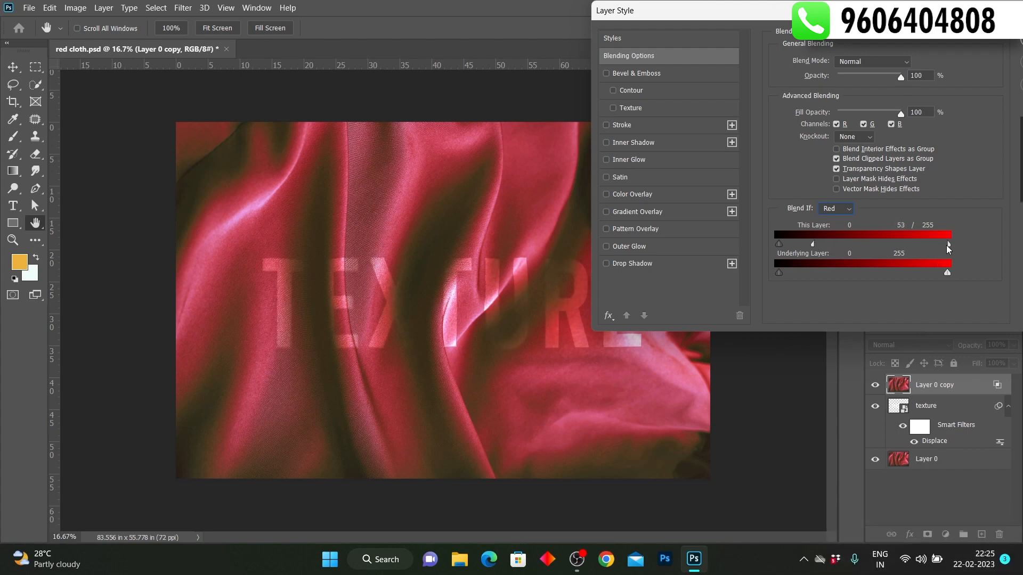
pyautogui.moveTo(945, 247); pyautogui.dragTo(877, 249)
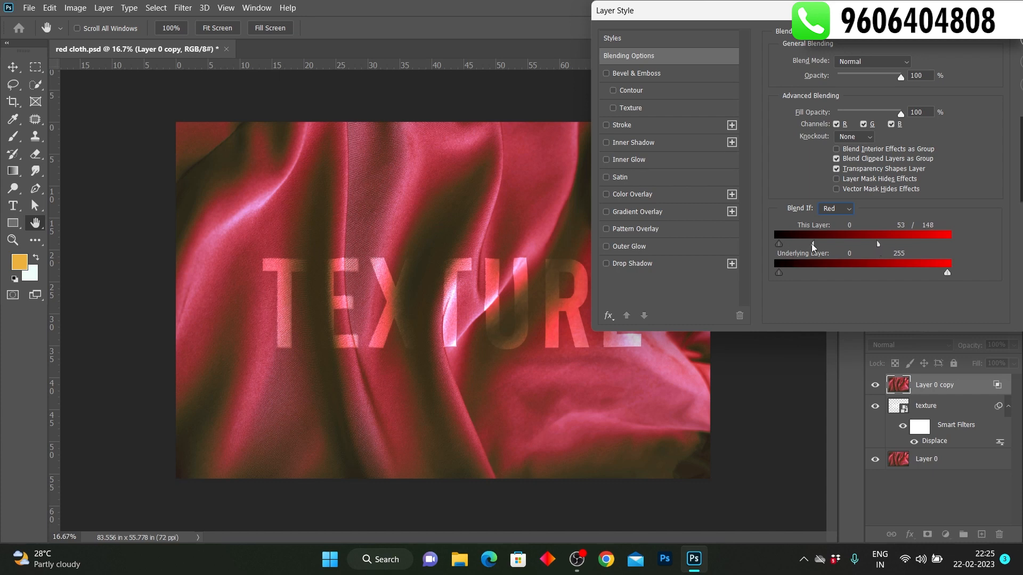
pyautogui.moveTo(813, 246)
pyautogui.mouseDown()
pyautogui.moveTo(781, 250)
pyautogui.moveTo(810, 250)
pyautogui.mouseUp()
pyautogui.moveTo(874, 243)
pyautogui.mouseDown()
pyautogui.moveTo(847, 244)
pyautogui.moveTo(863, 242)
pyautogui.mouseUp()
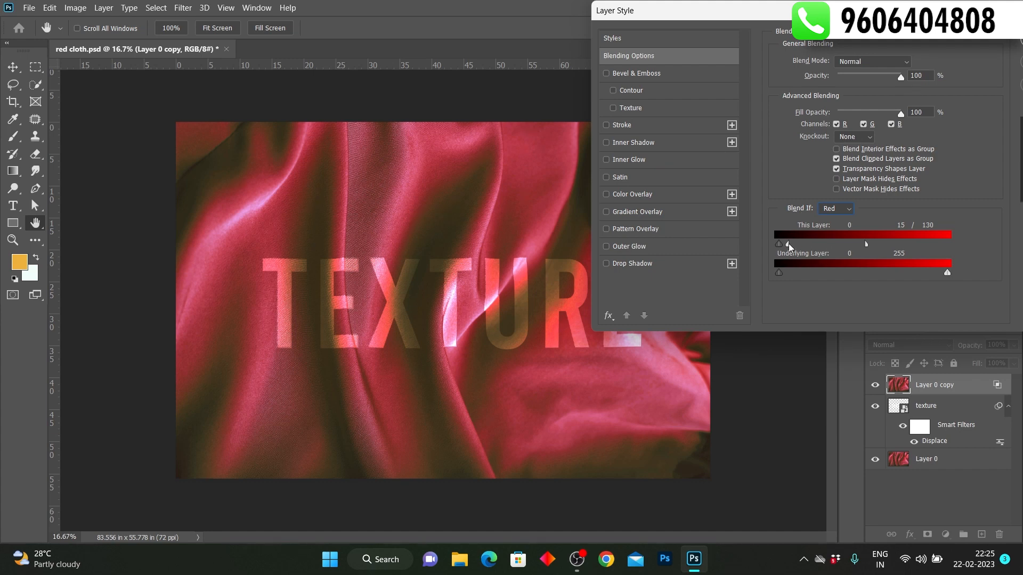
pyautogui.moveTo(788, 246); pyautogui.dragTo(787, 246)
pyautogui.click(986, 51)
pyautogui.press('t')
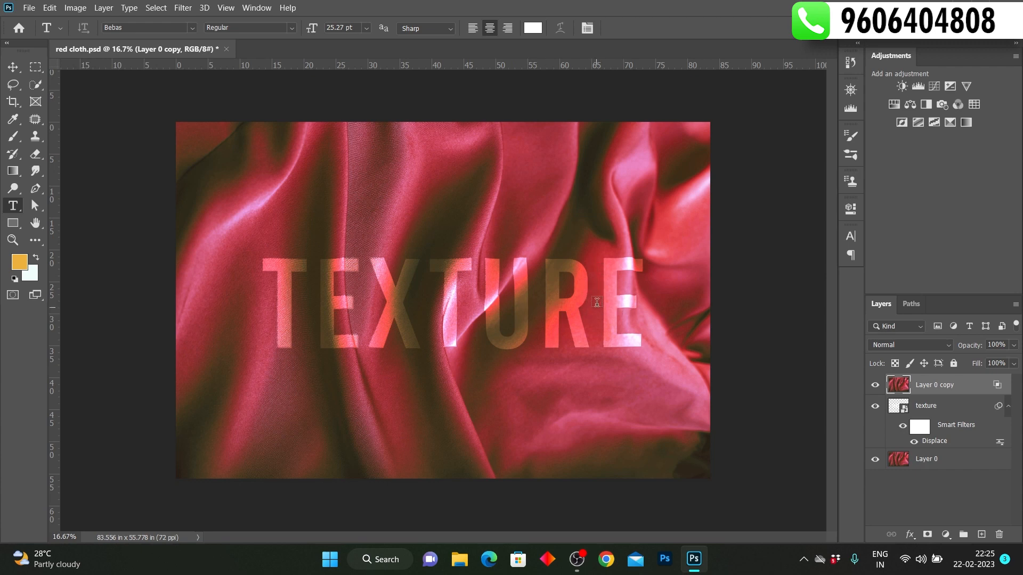
pyautogui.click(875, 386)
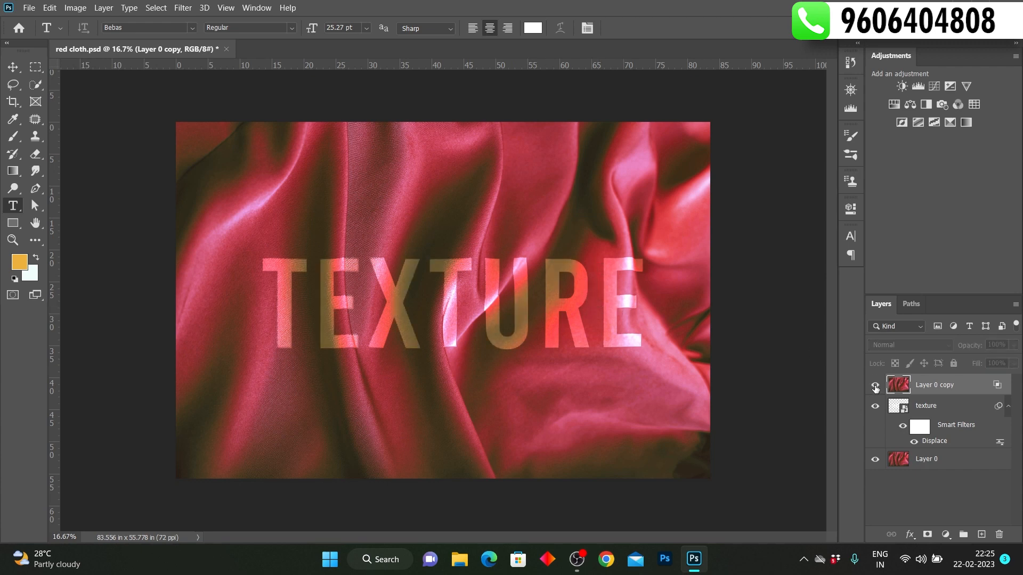
pyautogui.click(875, 386)
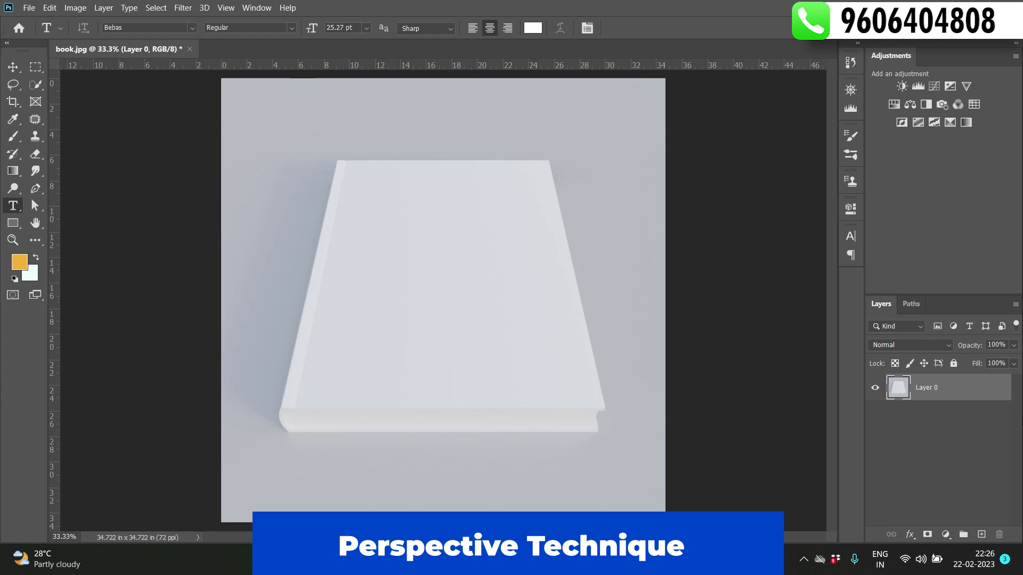
# - Draw an orange rectangle over the book cover and stretch it up to the cover's far edge, about 1173 × 1400 px
pyautogui.click(13, 223)
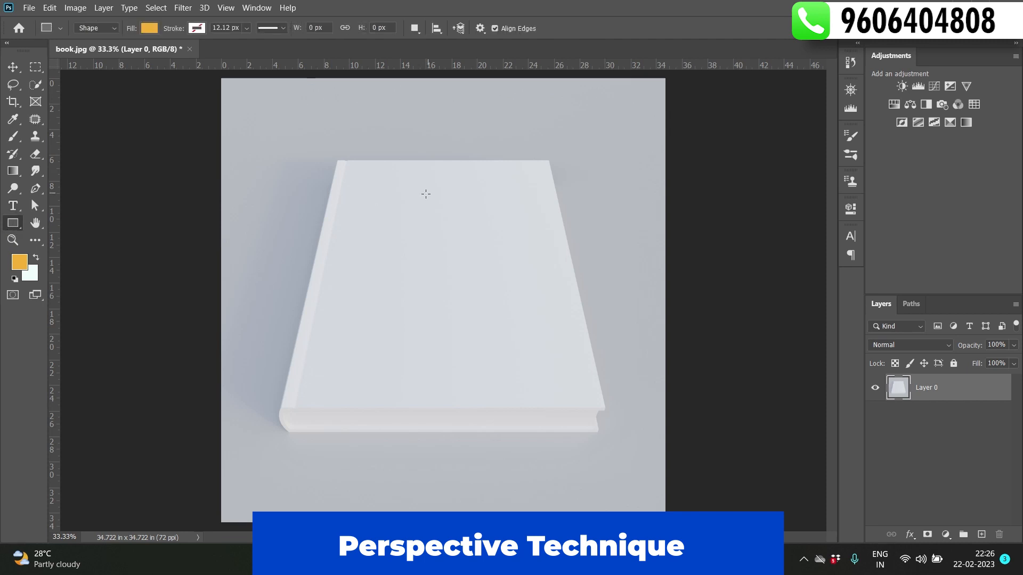
pyautogui.moveTo(337, 215); pyautogui.dragTo(545, 409)
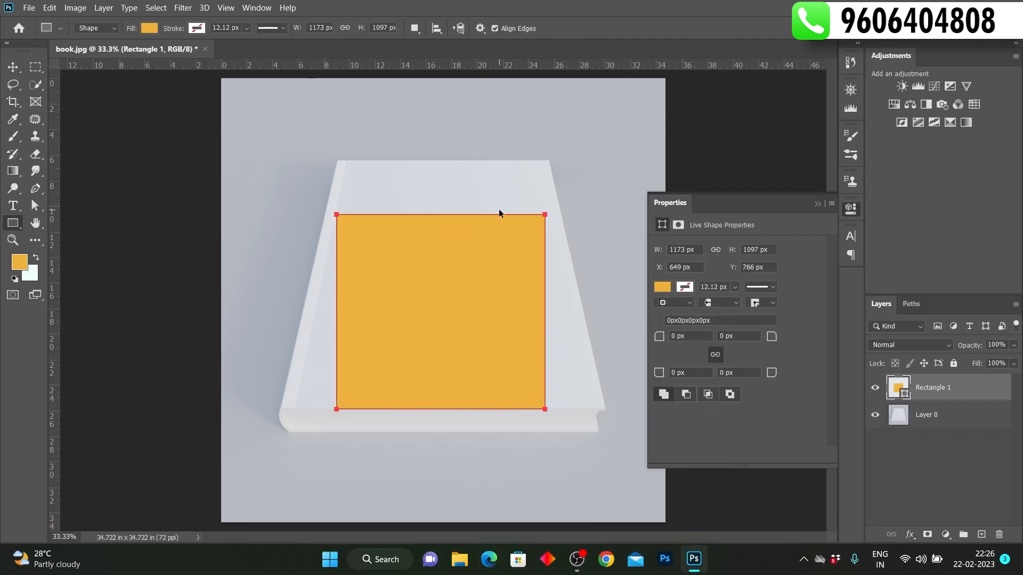
pyautogui.hotkey('ctrl', 't')
pyautogui.moveTo(441, 216); pyautogui.dragTo(442, 160)
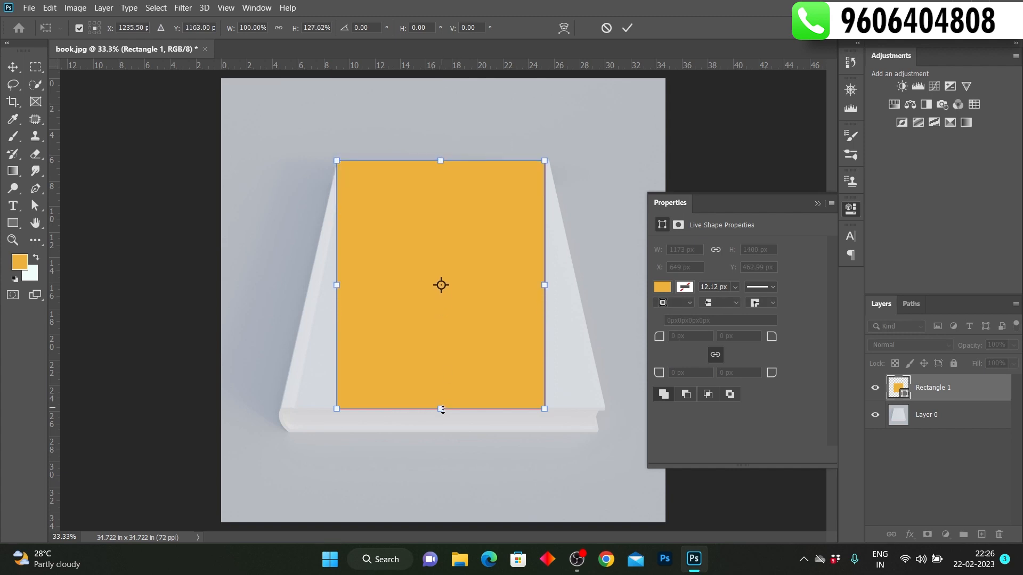
pyautogui.click(816, 204)
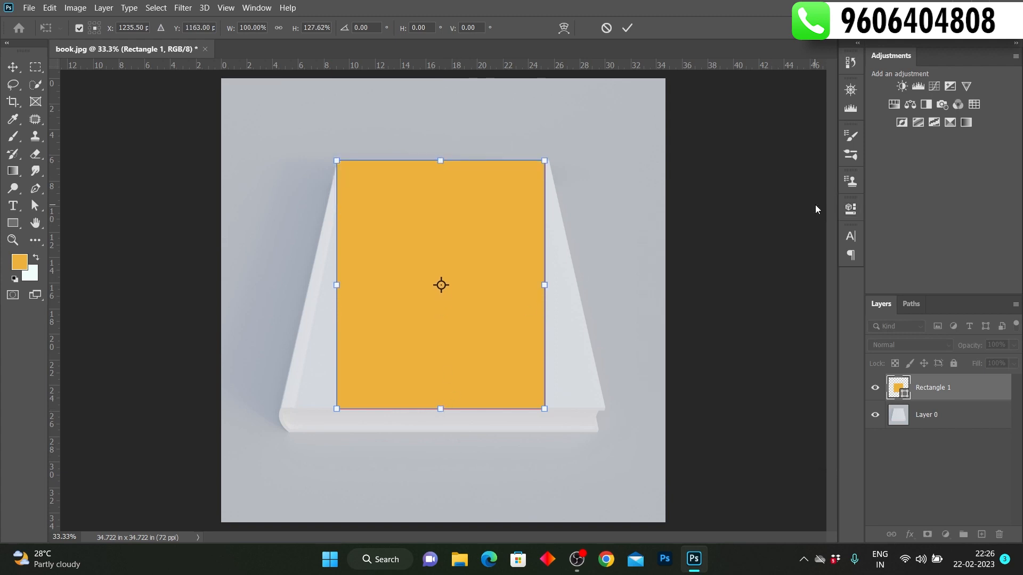
pyautogui.press('Return')
# - Lower the orange rectangle layer's opacity to 29% and convert it to a Smart Object
pyautogui.click(1014, 345)
pyautogui.moveTo(1014, 360); pyautogui.dragTo(969, 361)
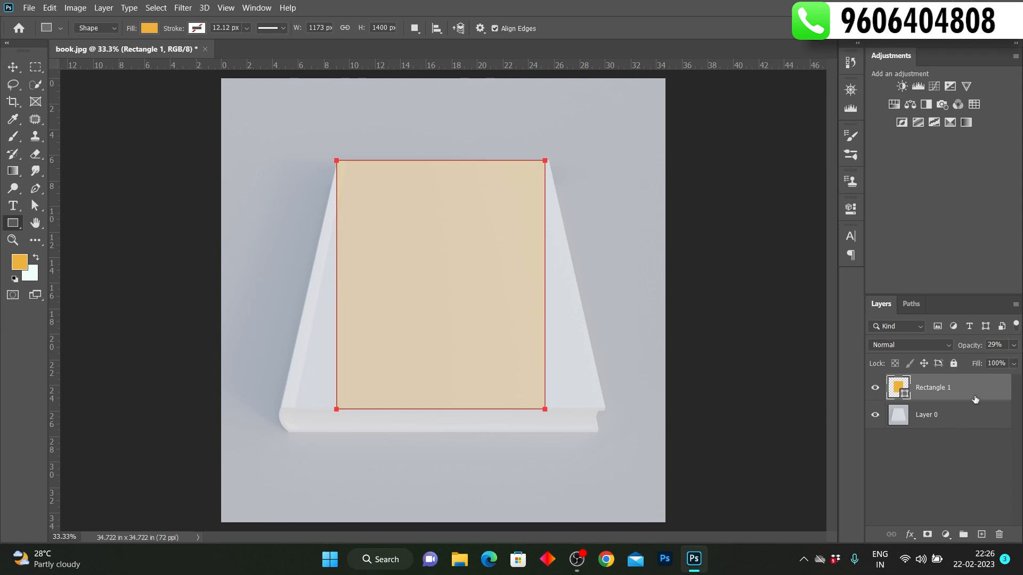
pyautogui.rightClick(960, 389)
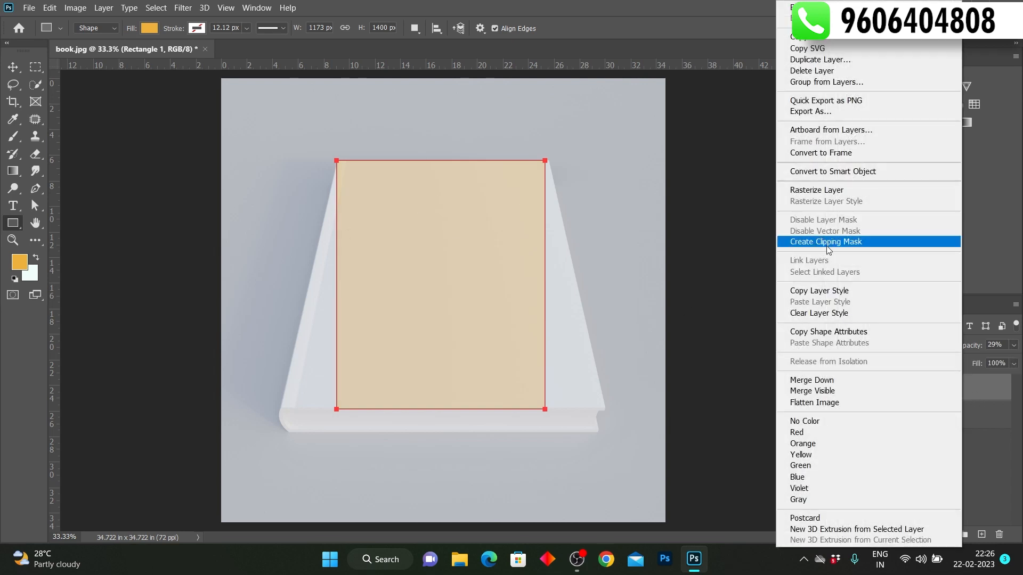
pyautogui.click(824, 171)
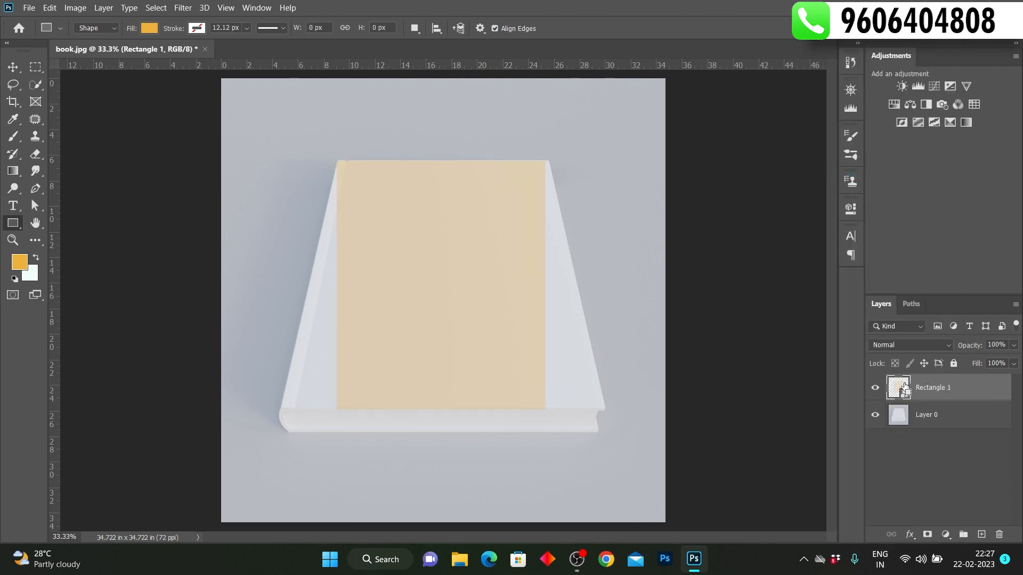
# - Distort the rectangle Smart Object so its corners match the four corners of the book cover
pyautogui.hotkey('ctrl', 't')
pyautogui.moveTo(337, 413); pyautogui.dragTo(283, 411)
pyautogui.moveTo(545, 412); pyautogui.dragTo(605, 410)
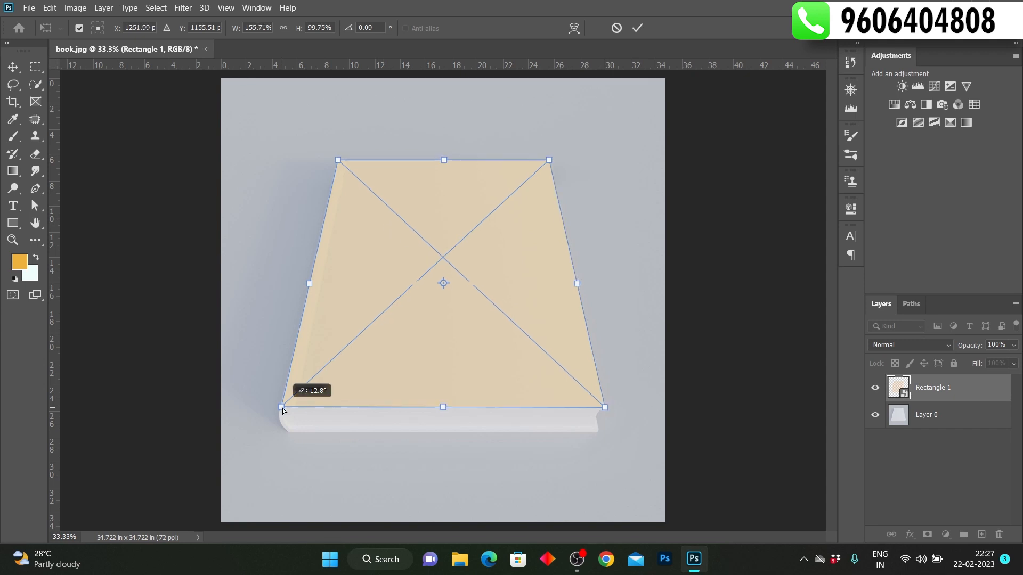
pyautogui.moveTo(283, 411); pyautogui.dragTo(283, 410)
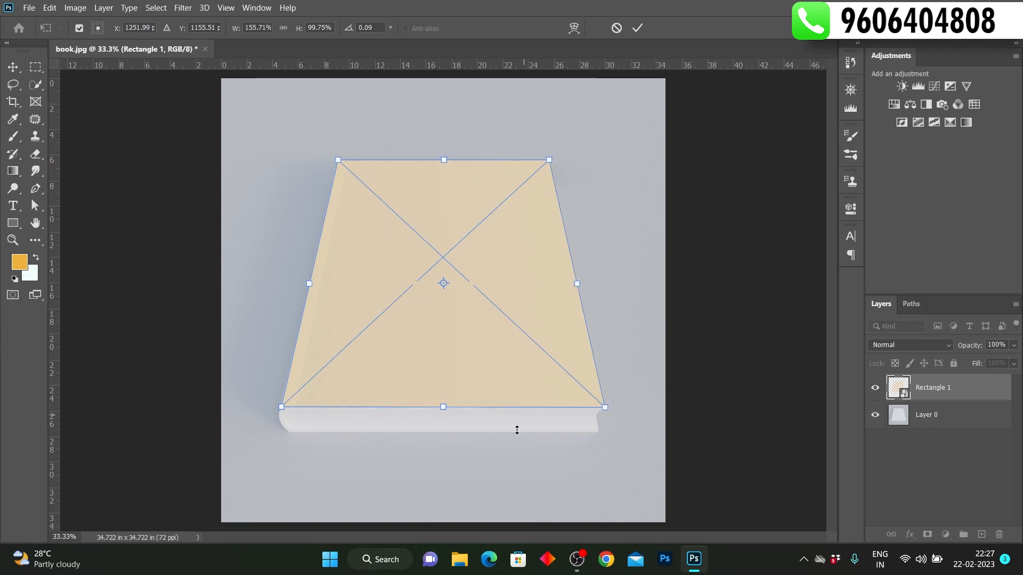
pyautogui.click(638, 27)
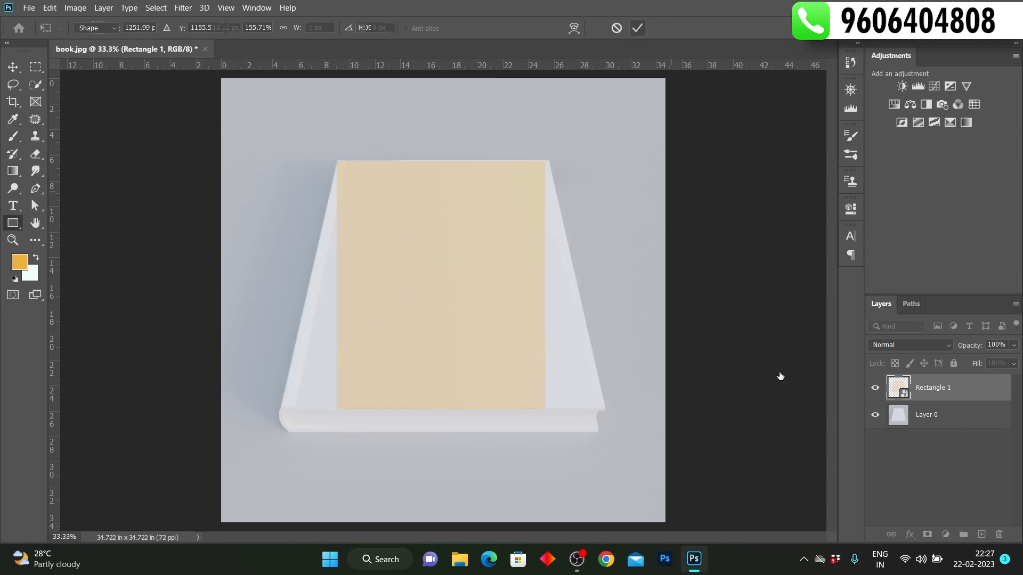
# - Open the rectangle Smart Object's contents, place the ROOTS LOGO image as an embedded file, and enlarge it around its centre
pyautogui.doubleClick(900, 392)
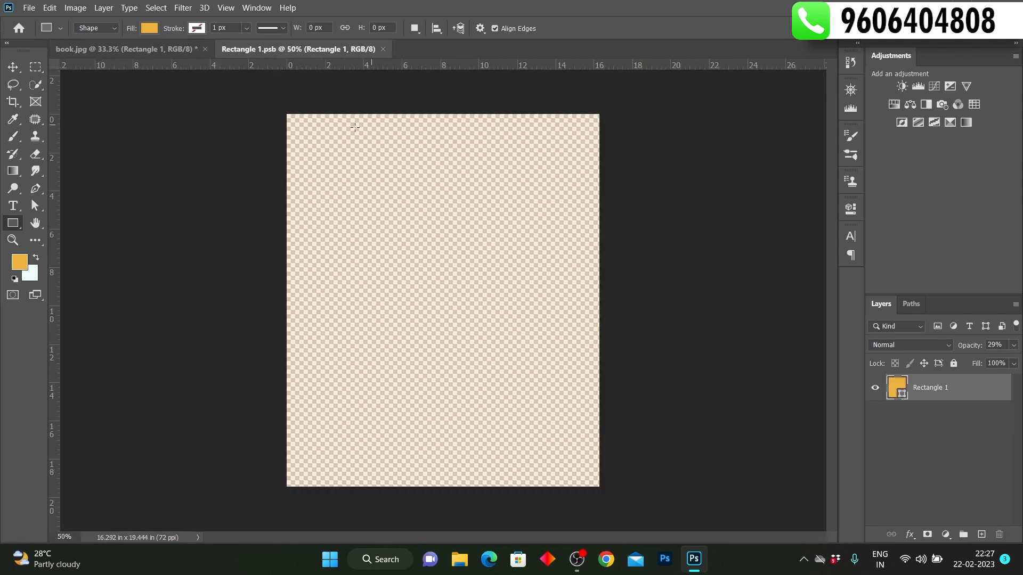
pyautogui.click(28, 8)
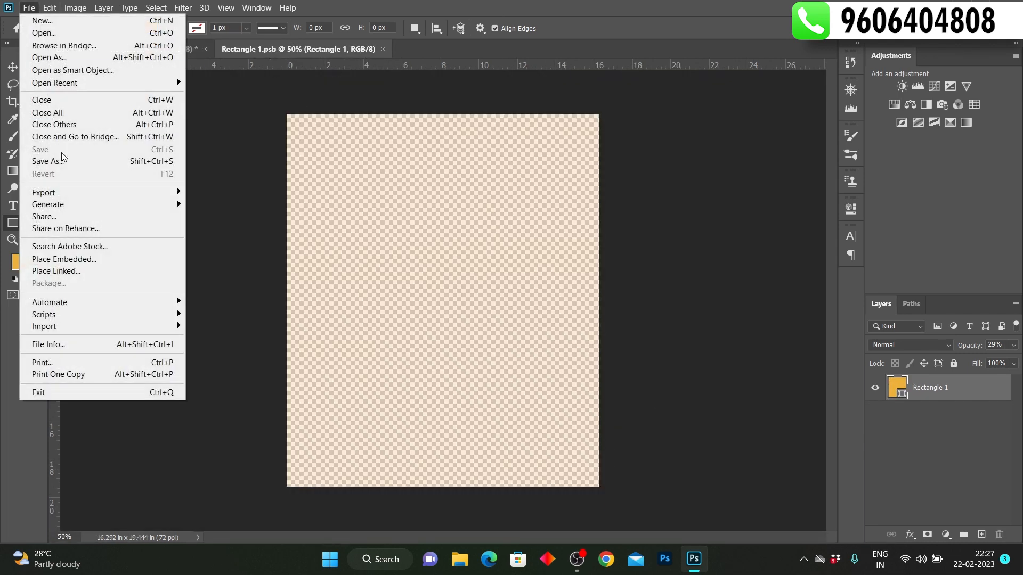
pyautogui.click(69, 259)
pyautogui.click(379, 197)
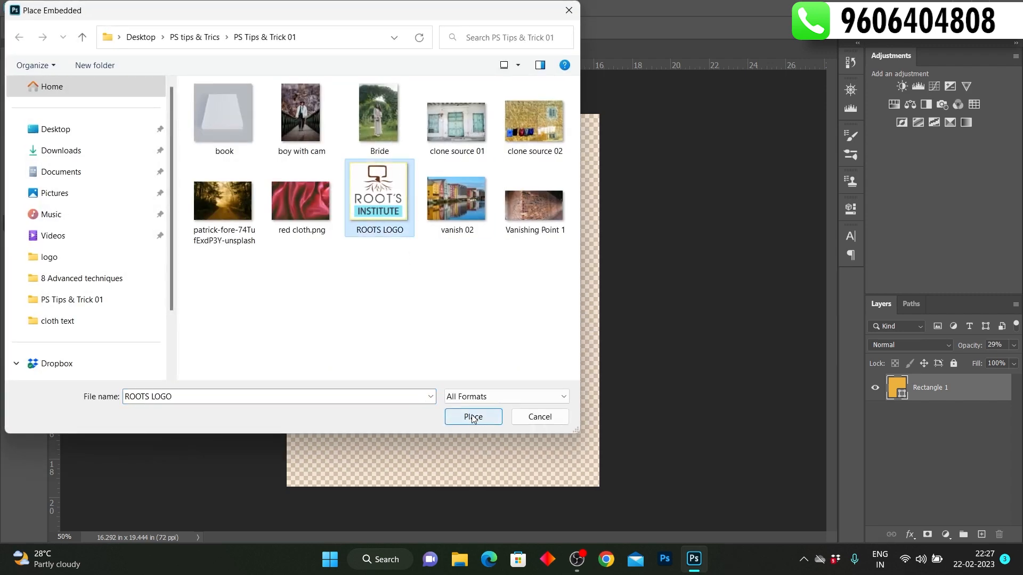
pyautogui.click(473, 417)
pyautogui.moveTo(480, 261); pyautogui.dragTo(547, 188)
pyautogui.click(638, 27)
pyautogui.press('u')
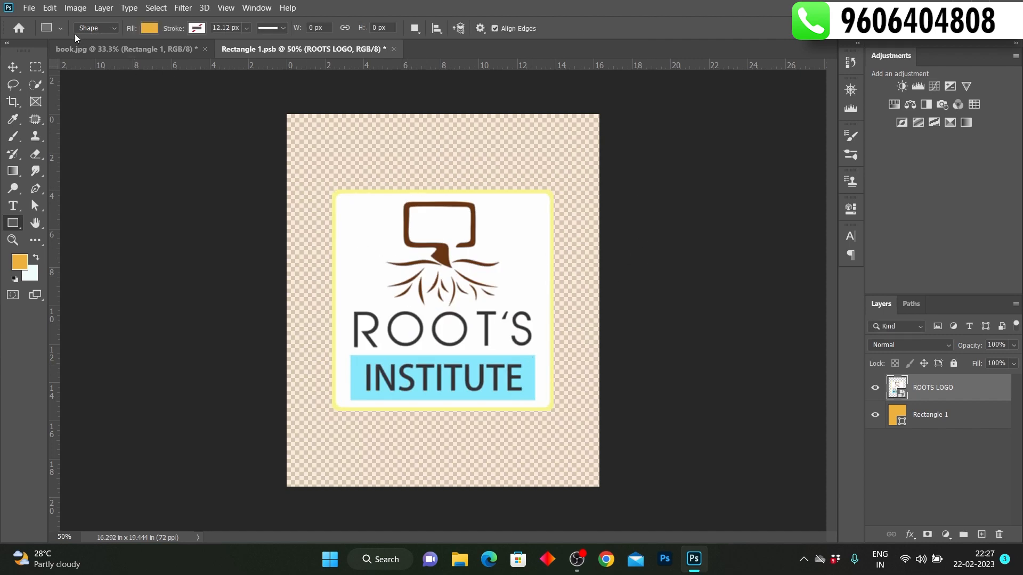
# - Save the Smart Object's contents with the logo and return to book.jpg
pyautogui.click(30, 8)
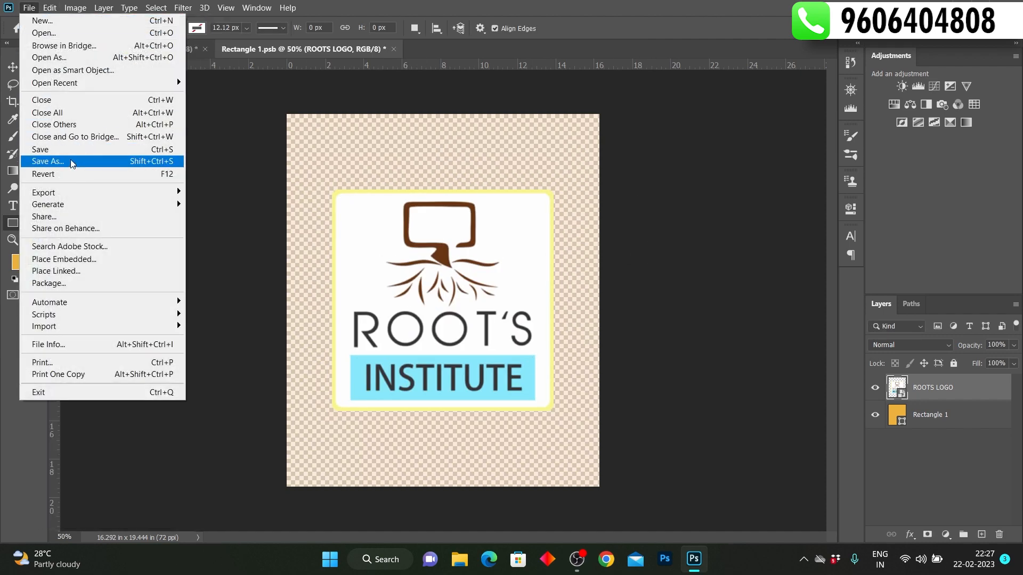
pyautogui.click(63, 154)
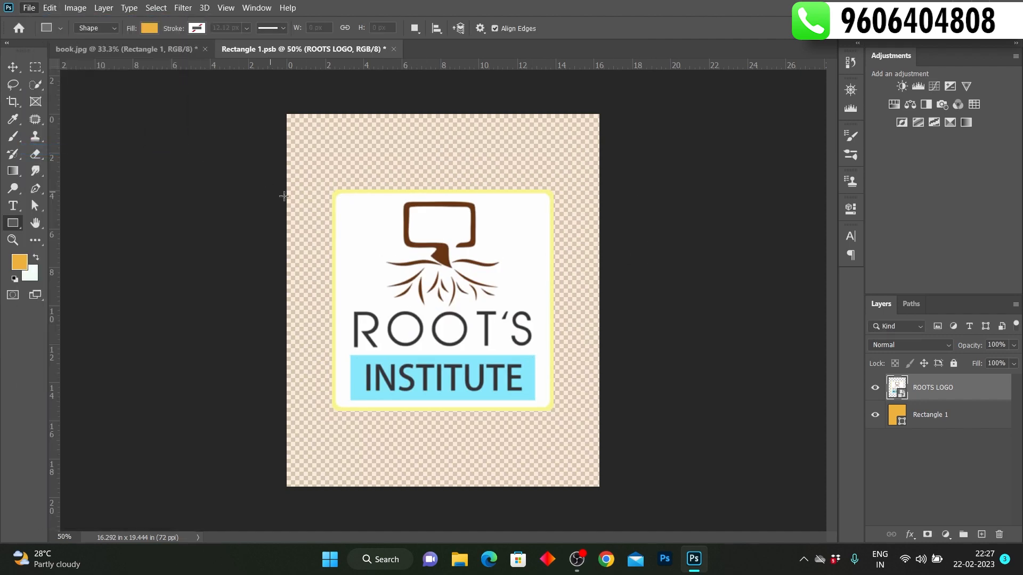
pyautogui.click(150, 51)
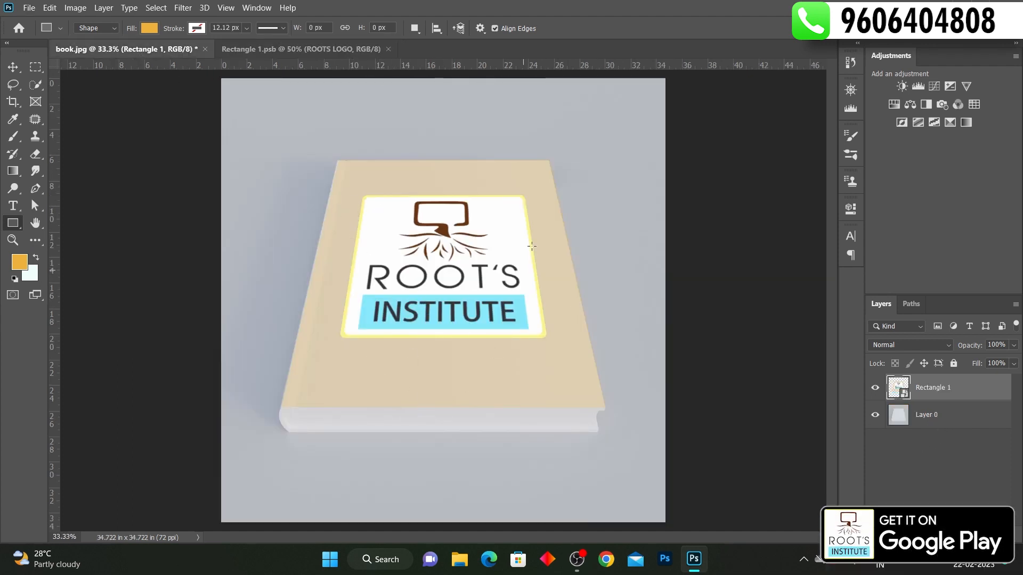
# - Hide the orange rectangle layer inside the Smart Object, save its contents, and return to book.jpg
pyautogui.click(301, 49)
pyautogui.click(876, 415)
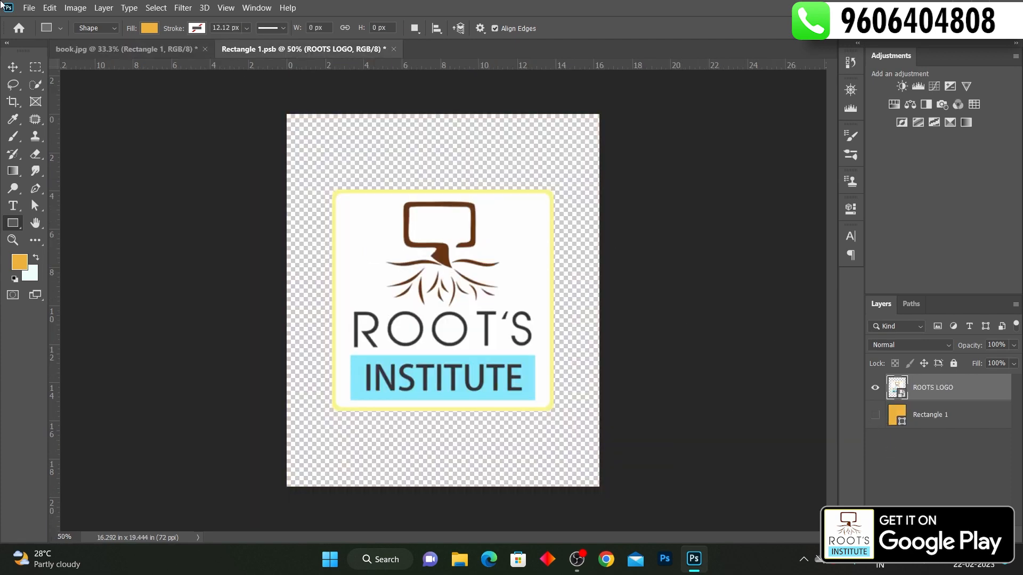
pyautogui.click(31, 8)
pyautogui.click(49, 151)
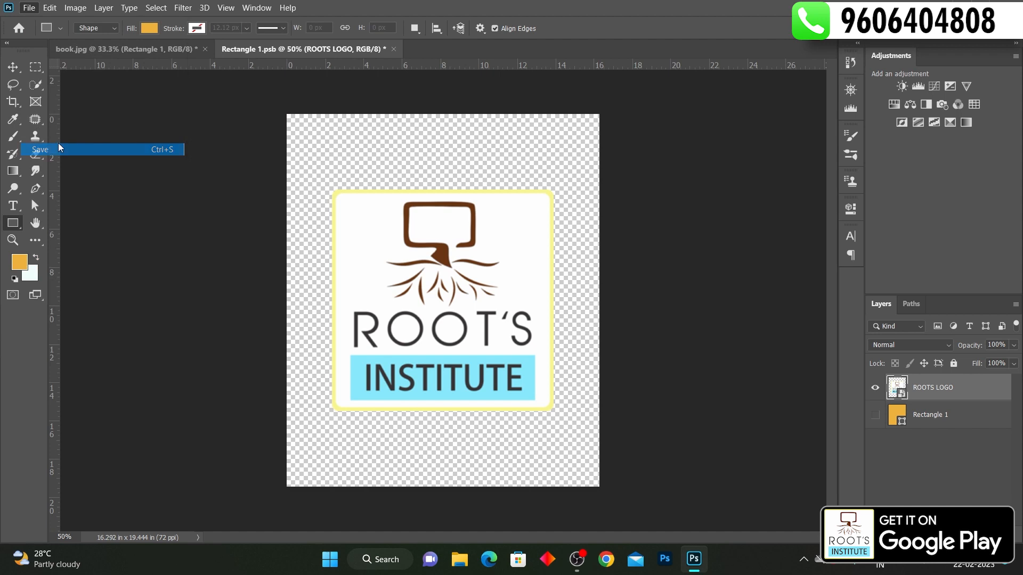
pyautogui.click(123, 49)
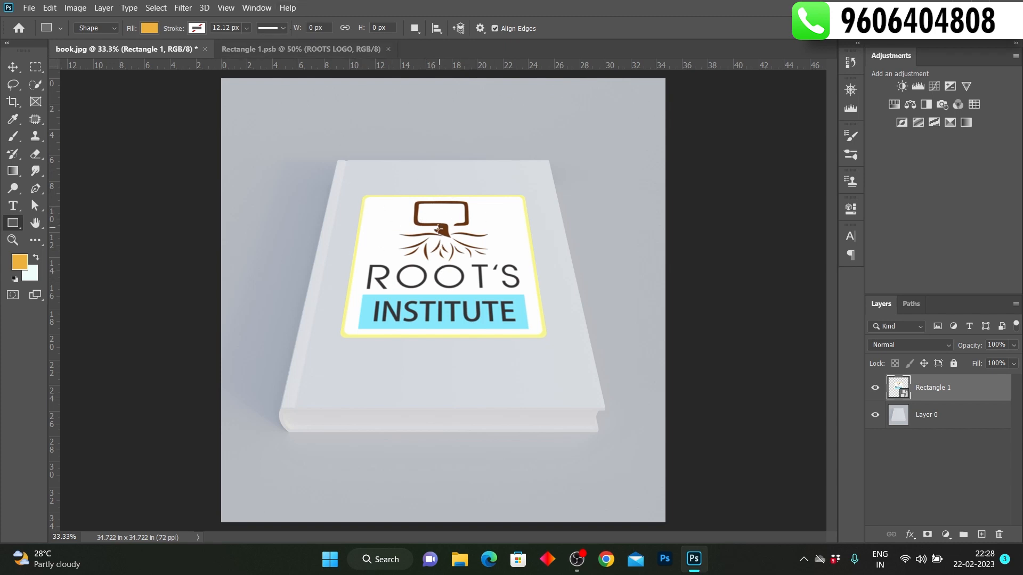
# - In Rectangle 1.psb, hide the ROOTS LOGO layer and place the scientist-icon image, enlarged around its centre
pyautogui.click(292, 49)
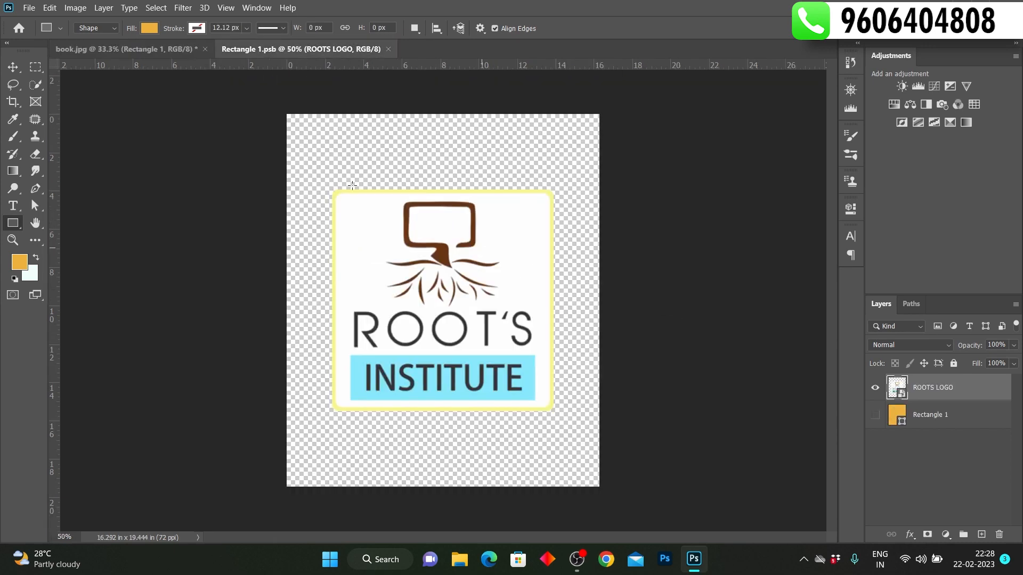
pyautogui.click(874, 388)
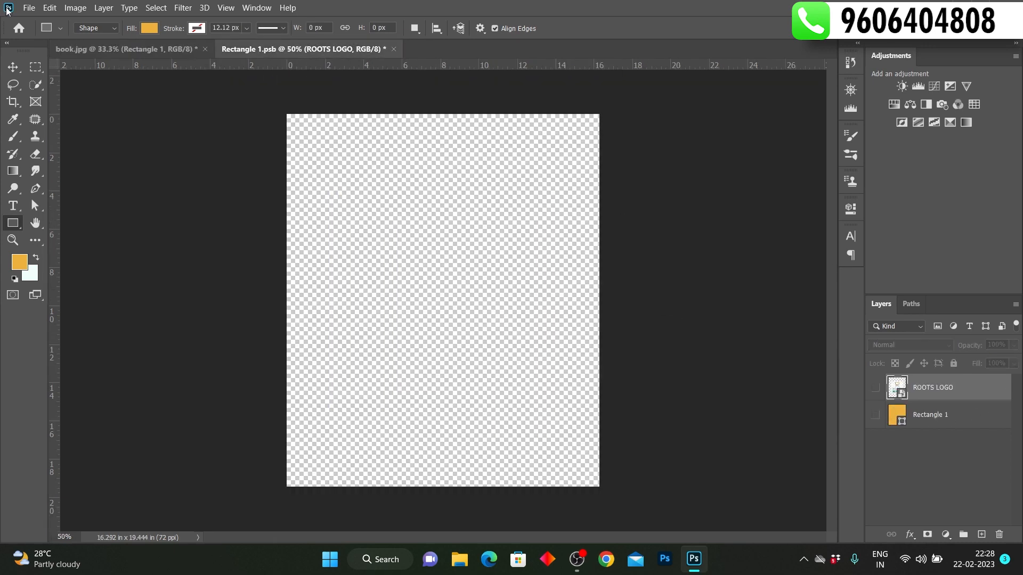
pyautogui.click(29, 8)
pyautogui.click(107, 259)
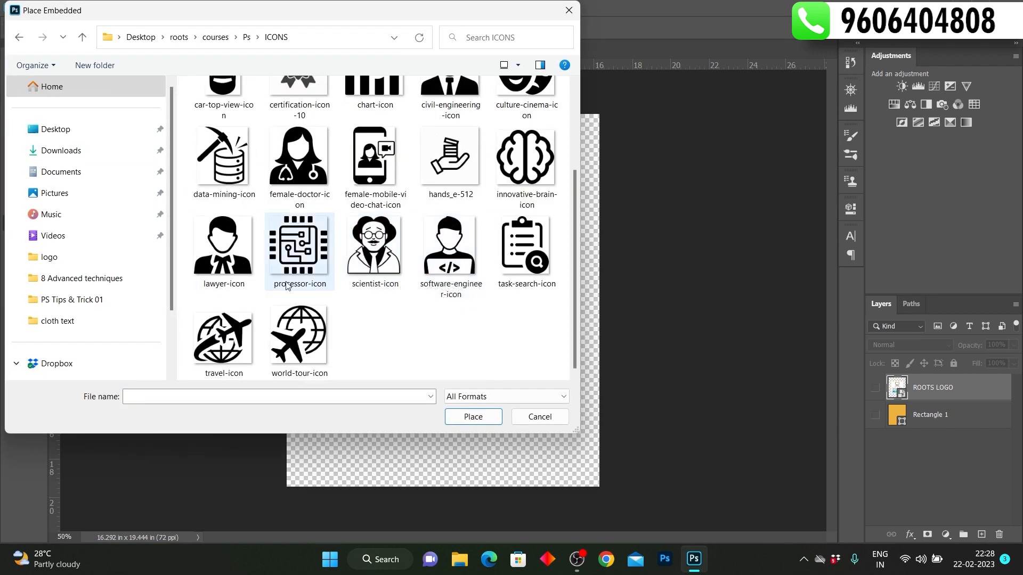
pyautogui.click(393, 269)
pyautogui.click(475, 421)
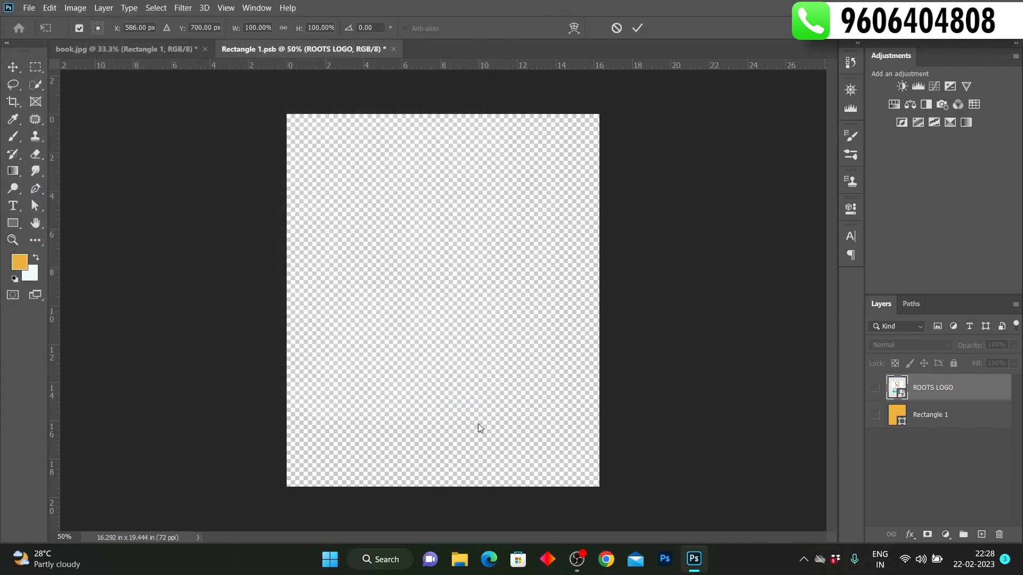
pyautogui.moveTo(511, 237); pyautogui.dragTo(551, 181)
pyautogui.click(641, 29)
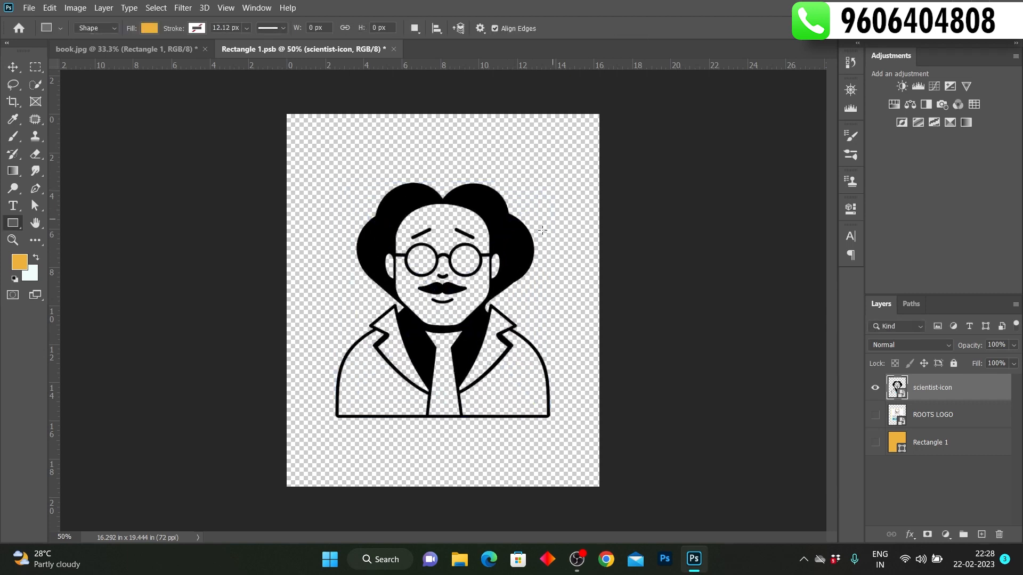
# - Save the Smart Object's contents with the scientist-icon artwork and return to book.jpg
pyautogui.click(38, 9)
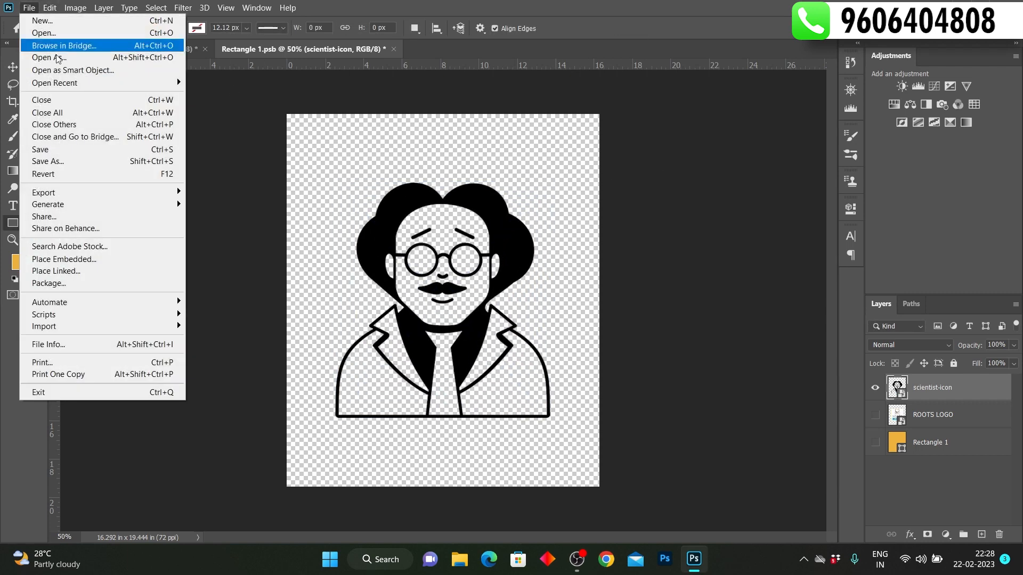
pyautogui.click(54, 161)
pyautogui.click(200, 49)
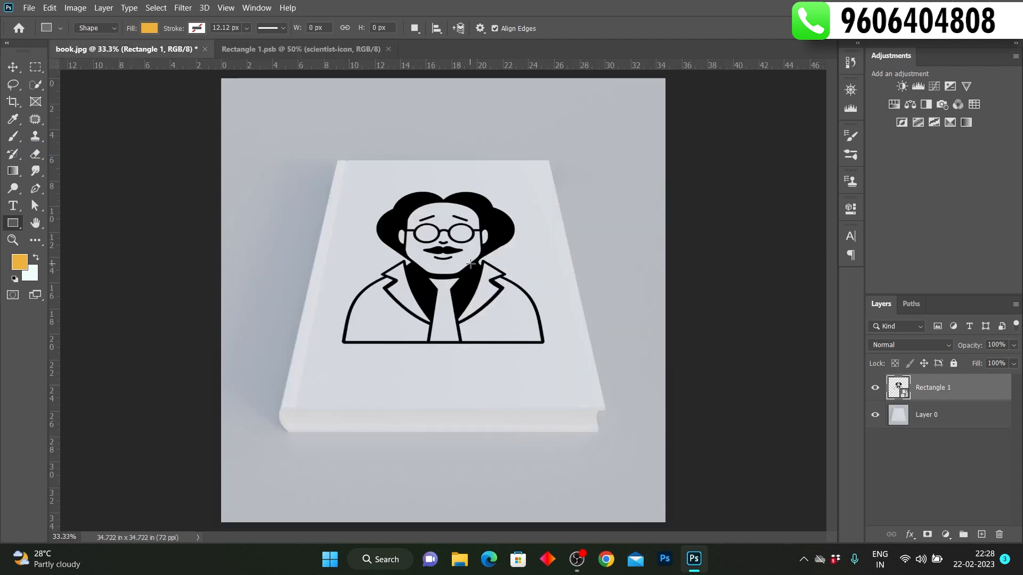
# - In Rectangle 1.psb, hide the scientist-icon layer, show the ROOTS LOGO layer again, save the contents, and return to book.jpg
pyautogui.click(338, 50)
pyautogui.click(875, 388)
pyautogui.click(875, 414)
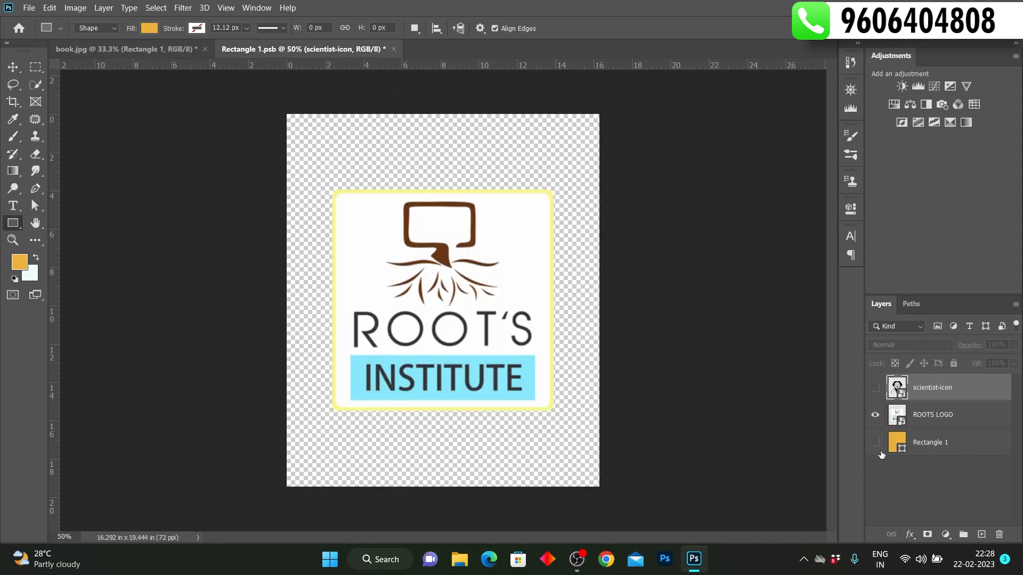
pyautogui.click(29, 8)
pyautogui.click(53, 149)
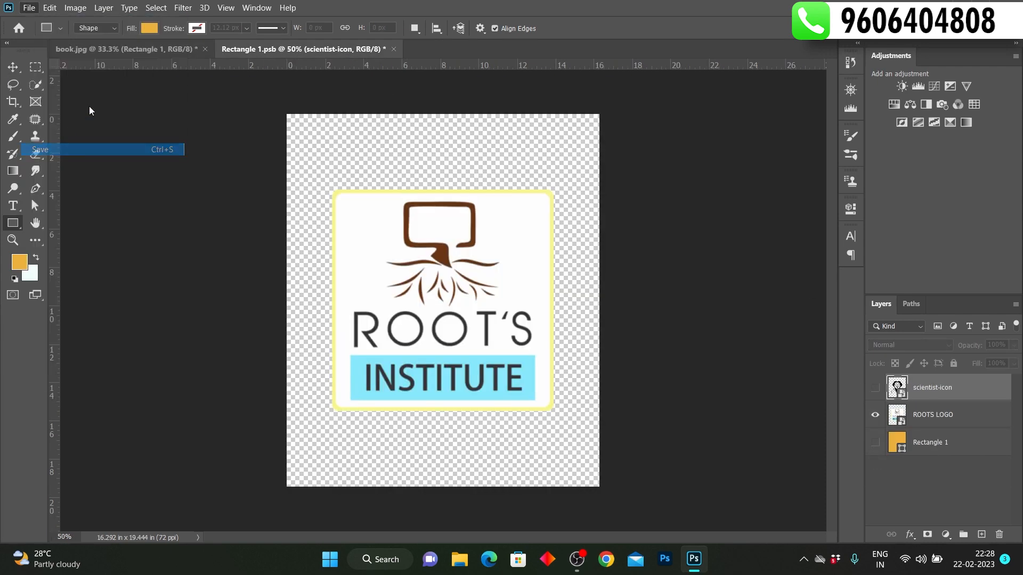
pyautogui.click(135, 49)
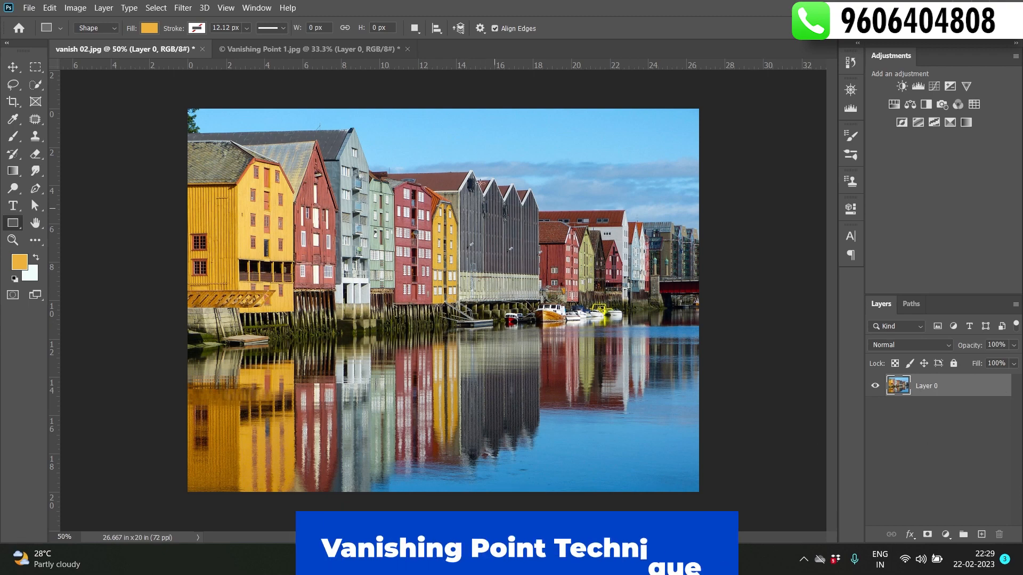
pyautogui.hotkey('ctrl', '+')
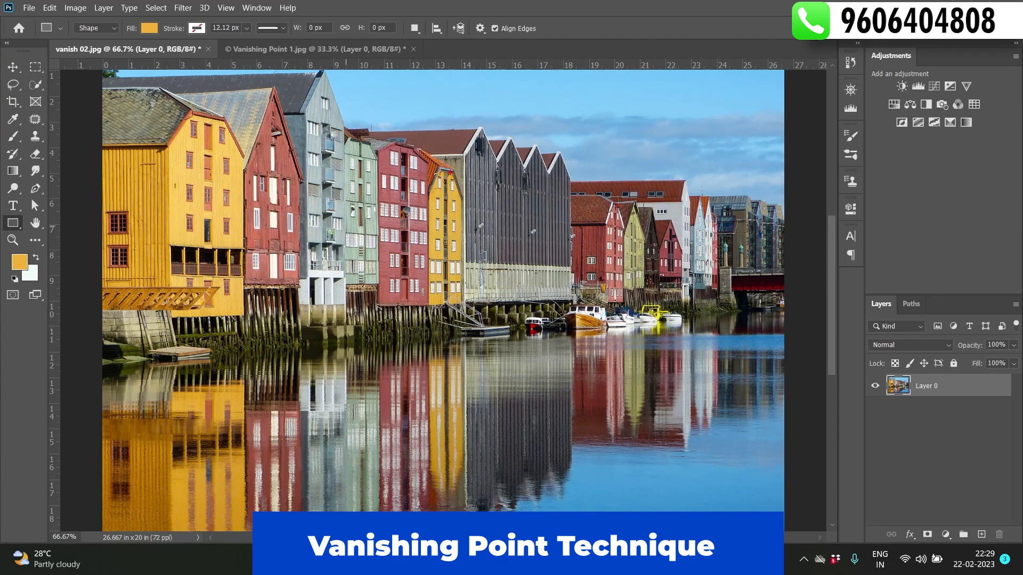
pyautogui.moveTo(456, 117)
pyautogui.mouseDown()
pyautogui.moveTo(570, 319)
pyautogui.moveTo(582, 318)
pyautogui.mouseUp()
pyautogui.press('Escape')
pyautogui.moveTo(151, 106)
pyautogui.mouseDown()
pyautogui.moveTo(230, 248)
pyautogui.moveTo(288, 174)
pyautogui.moveTo(301, 299)
pyautogui.mouseUp()
pyautogui.moveTo(467, 130)
pyautogui.mouseDown()
pyautogui.moveTo(571, 331)
pyautogui.moveTo(578, 367)
pyautogui.mouseUp()
pyautogui.press('Escape')
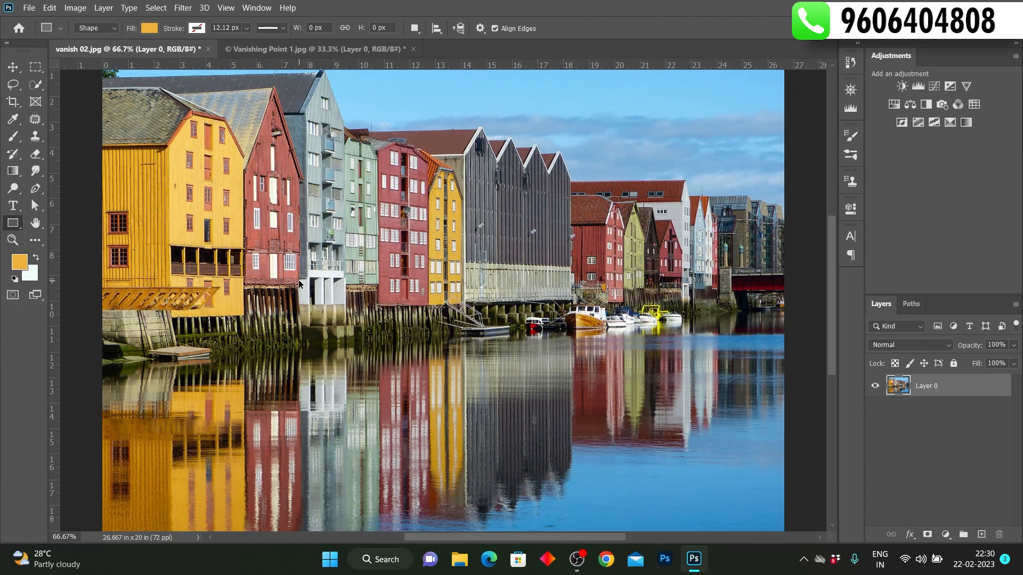
pyautogui.moveTo(150, 77); pyautogui.dragTo(296, 343)
pyautogui.press('Escape')
# - Duplicate Layer 0 and, with the Clone Stamp at size 80, clone the yellow and red buildings over the dark grey warehouses
pyautogui.hotkey('ctrl', 'j')
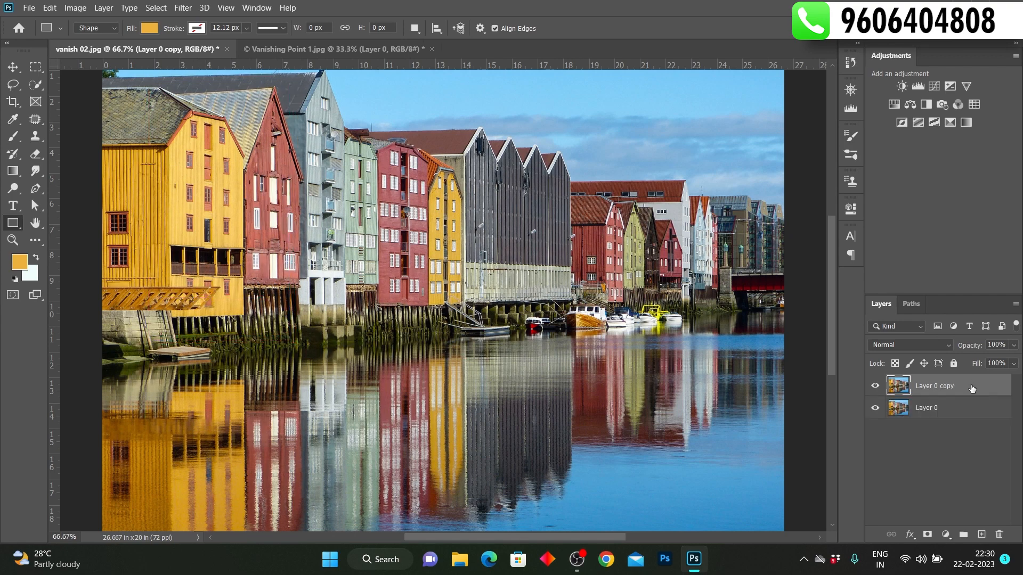
pyautogui.click(35, 136)
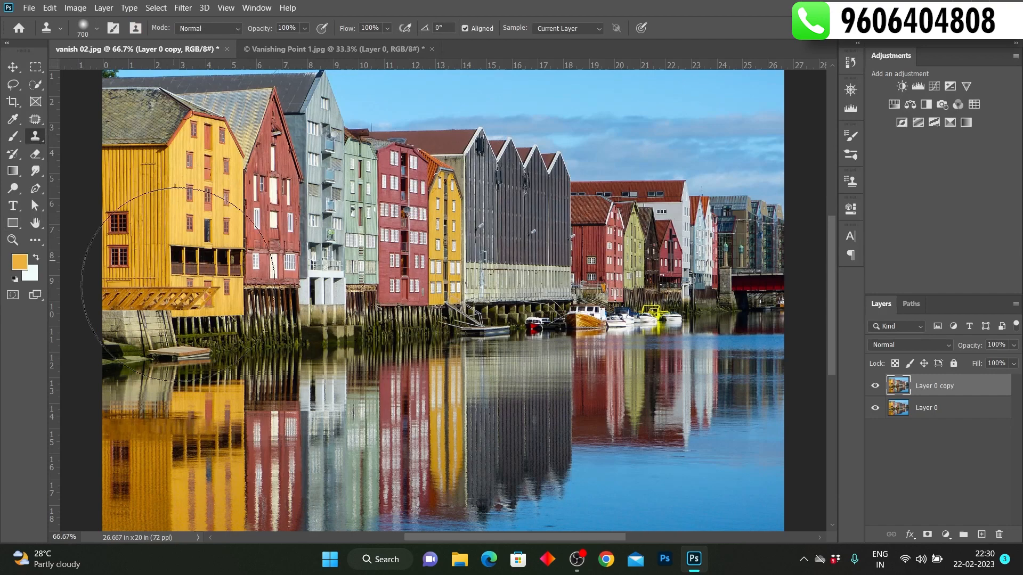
pyautogui.press('[')
pyautogui.press('[')
pyautogui.press('[')
pyautogui.press('[')
pyautogui.press('[')
pyautogui.press('[')
pyautogui.press('[')
pyautogui.press('[')
pyautogui.press('[')
pyautogui.press('[')
pyautogui.press('[')
pyautogui.press('[')
pyautogui.keyDown('alt'); pyautogui.click(167, 146); pyautogui.keyUp('alt')
pyautogui.click(463, 155)
pyautogui.moveTo(464, 155)
pyautogui.mouseDown()
pyautogui.moveTo(481, 131)
pyautogui.moveTo(505, 166)
pyautogui.moveTo(512, 141)
pyautogui.moveTo(500, 134)
pyautogui.moveTo(520, 150)
pyautogui.moveTo(501, 121)
pyautogui.moveTo(527, 155)
pyautogui.moveTo(556, 166)
pyautogui.moveTo(507, 174)
pyautogui.moveTo(483, 191)
pyautogui.moveTo(477, 165)
pyautogui.moveTo(476, 287)
pyautogui.moveTo(489, 206)
pyautogui.moveTo(487, 287)
pyautogui.moveTo(506, 190)
pyautogui.moveTo(517, 261)
pyautogui.moveTo(532, 242)
pyautogui.moveTo(536, 204)
pyautogui.moveTo(516, 233)
pyautogui.moveTo(542, 241)
pyautogui.moveTo(560, 187)
pyautogui.moveTo(537, 190)
pyautogui.moveTo(552, 278)
pyautogui.moveTo(563, 151)
pyautogui.moveTo(508, 114)
pyautogui.moveTo(553, 143)
pyautogui.moveTo(539, 318)
pyautogui.moveTo(573, 278)
pyautogui.moveTo(542, 262)
pyautogui.mouseUp()
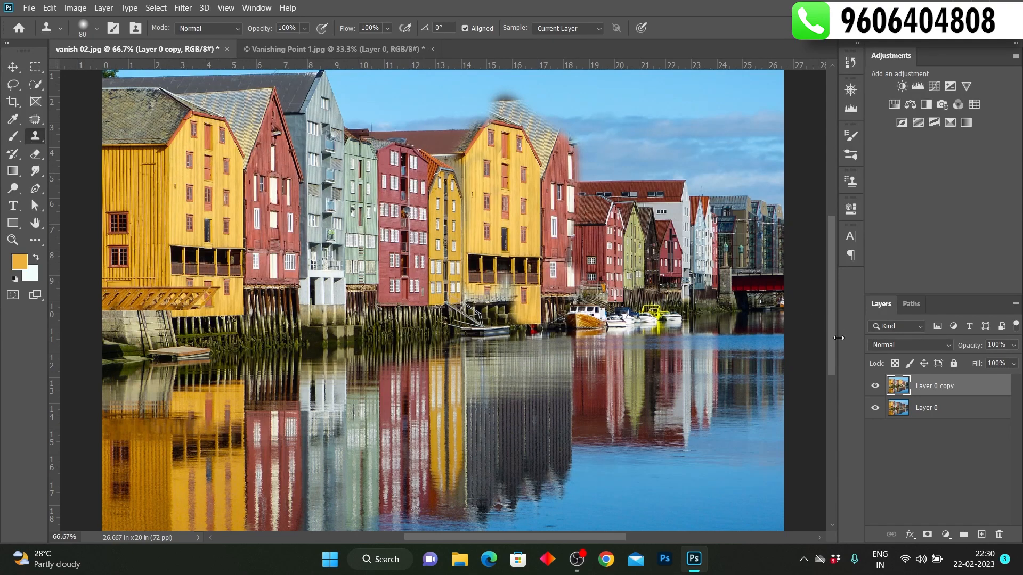
# - Compare the cloned buildings with the original photo by hiding and showing the Layer 0 copy layer
pyautogui.click(874, 385)
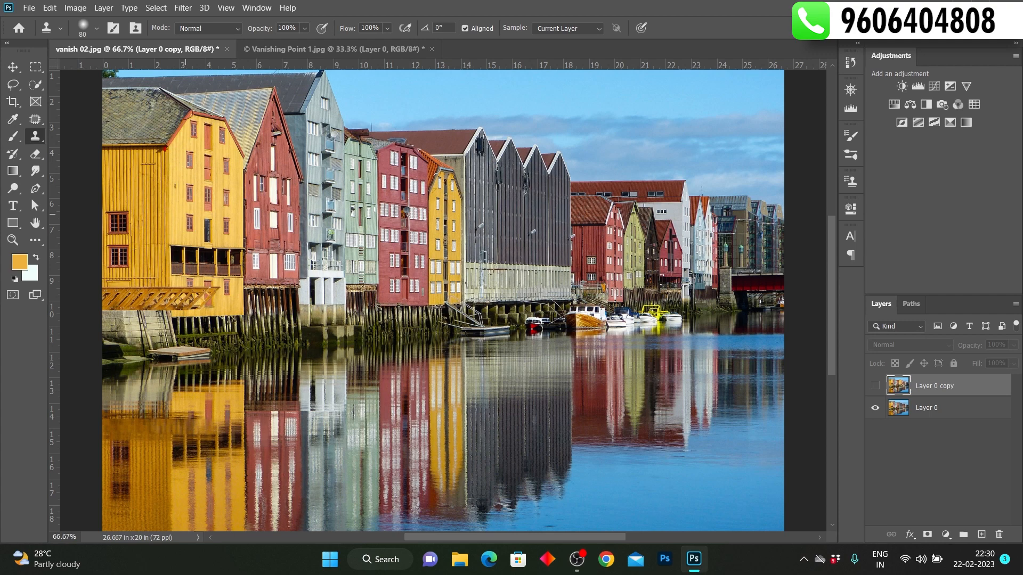
pyautogui.moveTo(172, 171)
pyautogui.mouseDown()
pyautogui.moveTo(243, 190)
pyautogui.moveTo(317, 270)
pyautogui.mouseUp()
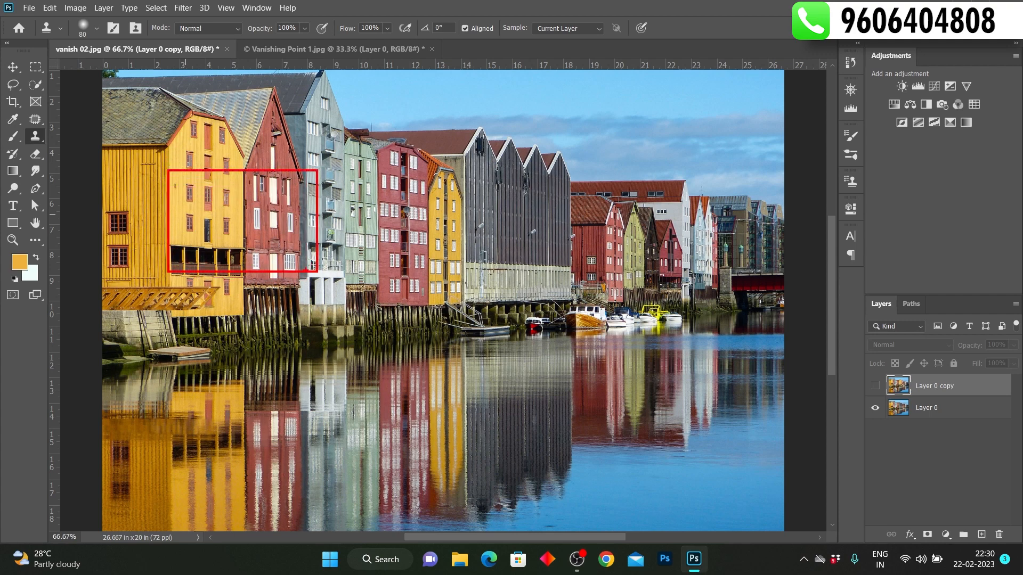
pyautogui.press('Escape')
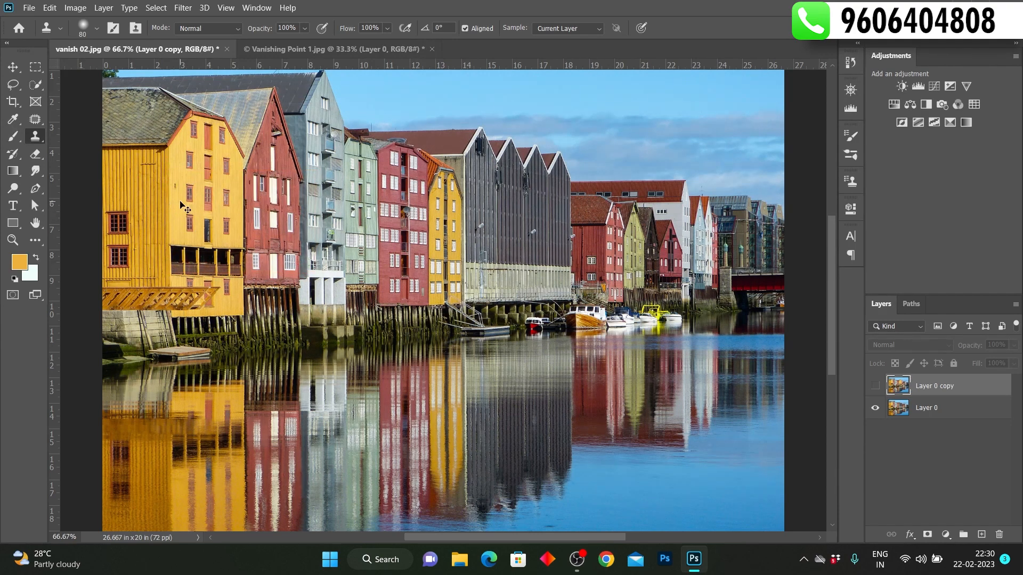
pyautogui.moveTo(162, 203); pyautogui.dragTo(692, 252)
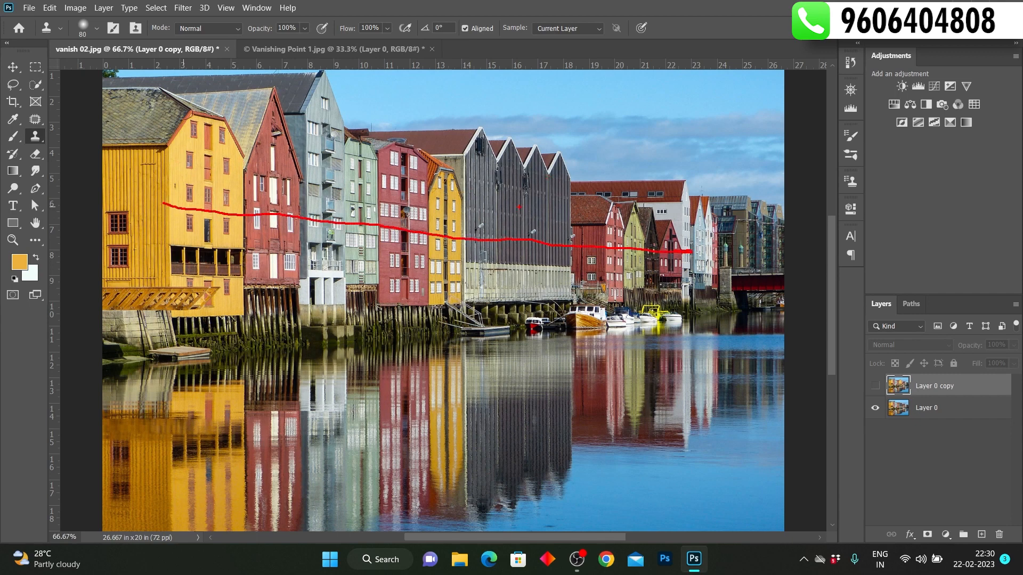
pyautogui.moveTo(669, 230)
pyautogui.mouseDown()
pyautogui.moveTo(735, 263)
pyautogui.moveTo(660, 289)
pyautogui.mouseUp()
pyautogui.press('Escape')
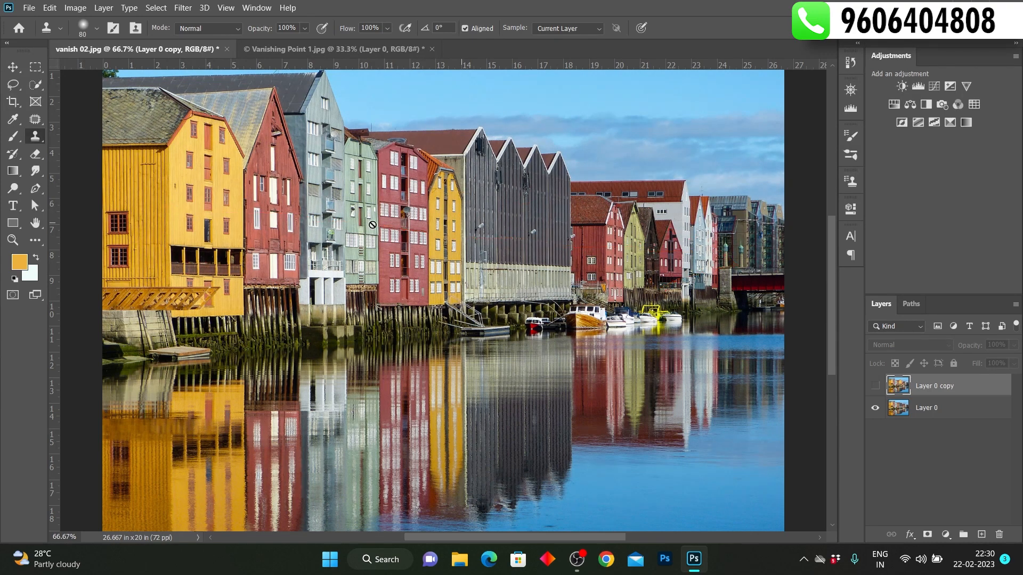
pyautogui.click(876, 387)
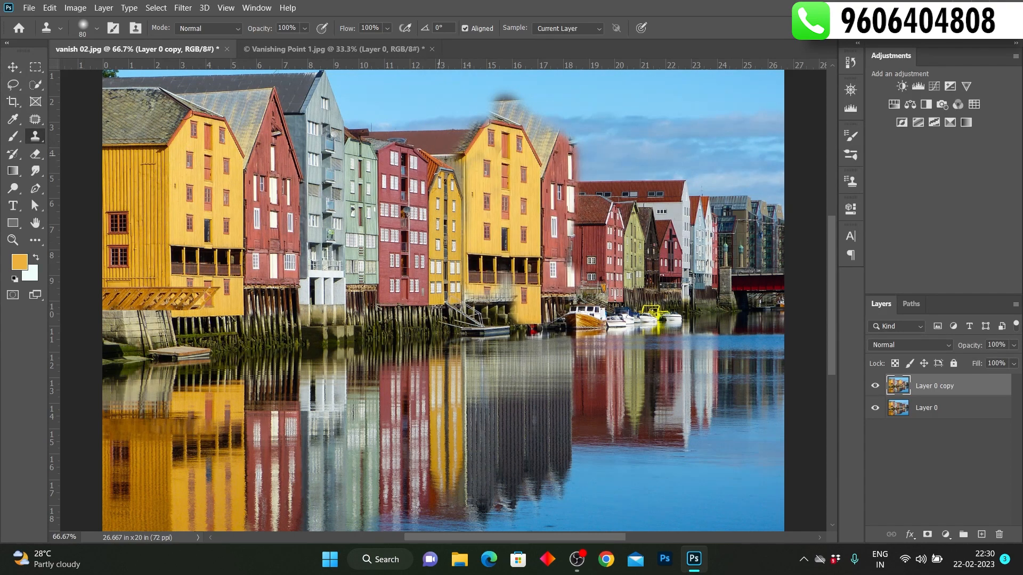
pyautogui.moveTo(462, 89)
pyautogui.mouseDown()
pyautogui.moveTo(588, 283)
pyautogui.moveTo(588, 347)
pyautogui.mouseUp()
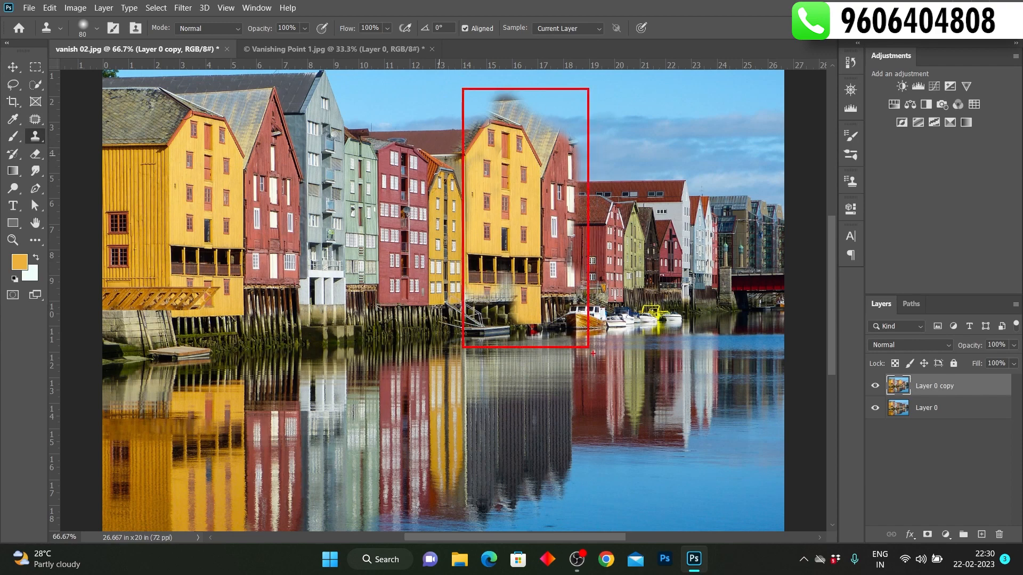
pyautogui.press('Escape')
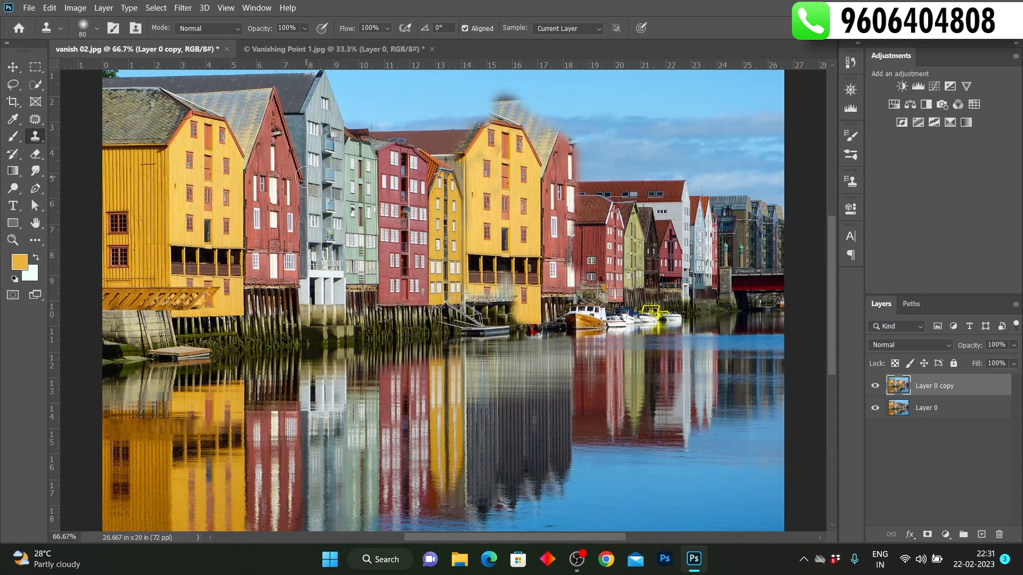
# - Hide the Layer 0 copy layer, duplicate Layer 0 again, and open the new copy in the Vanishing Point filter
pyautogui.click(875, 386)
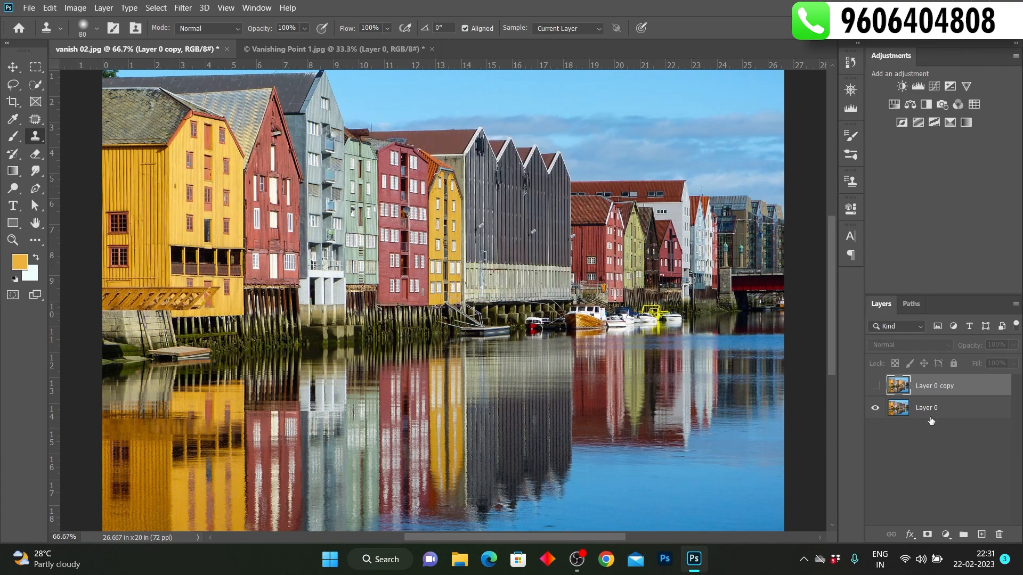
pyautogui.click(934, 414)
pyautogui.hotkey('ctrl', 'j')
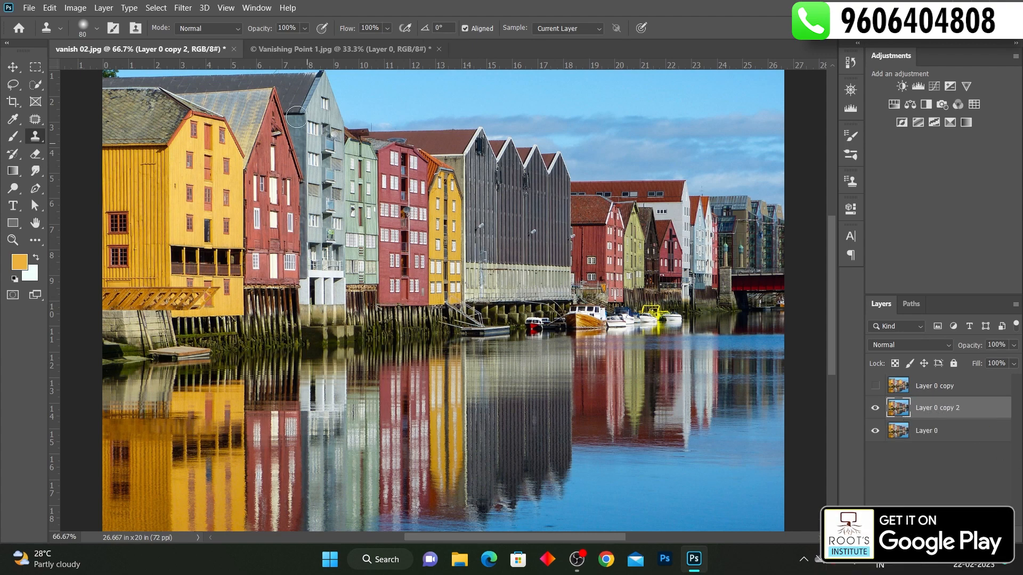
pyautogui.click(186, 8)
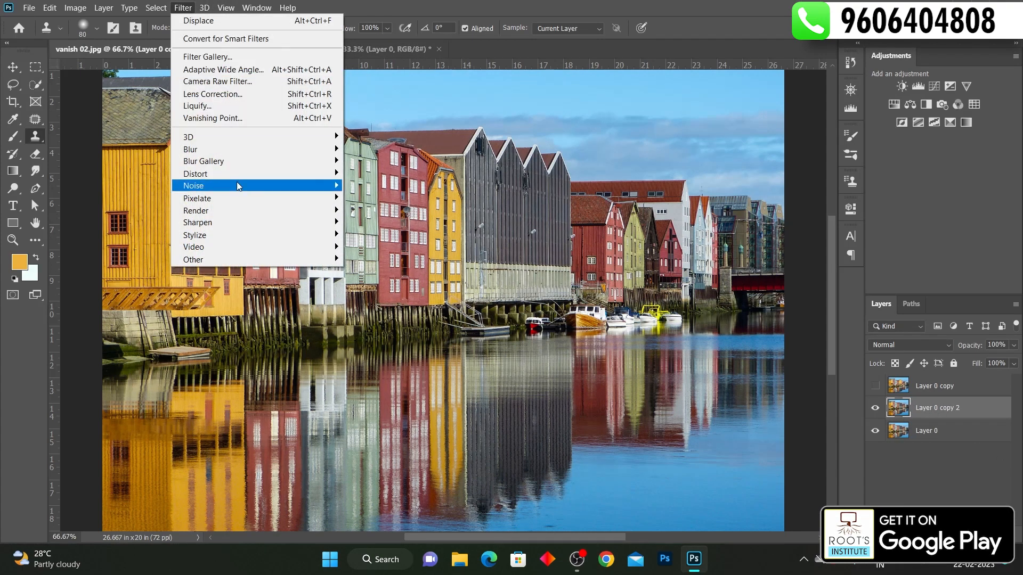
pyautogui.click(216, 119)
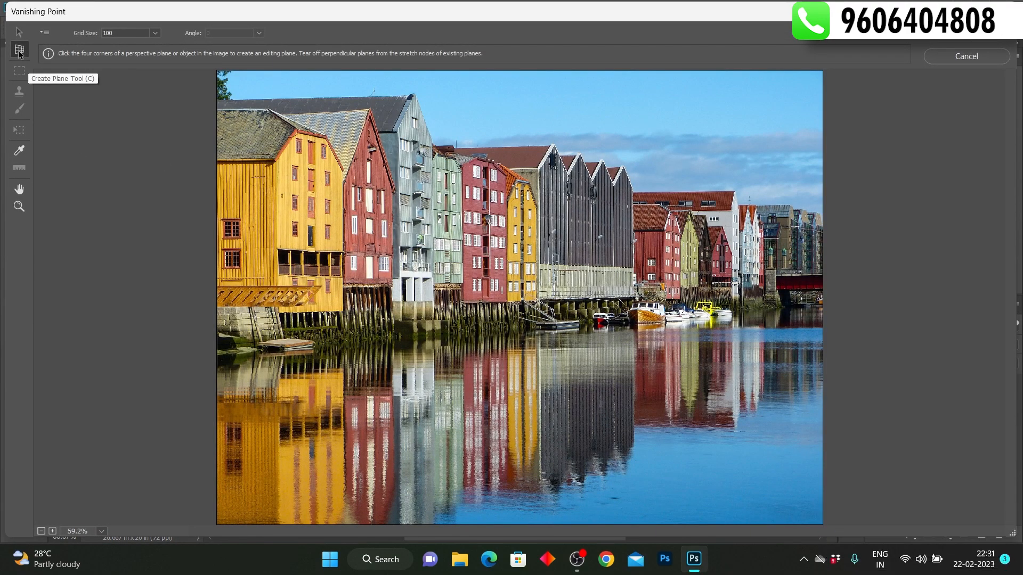
# - Create a perspective plane along the building fronts from the yellow building's corner to the grey warehouses' far end, and fine-tune its corners
pyautogui.click(275, 158)
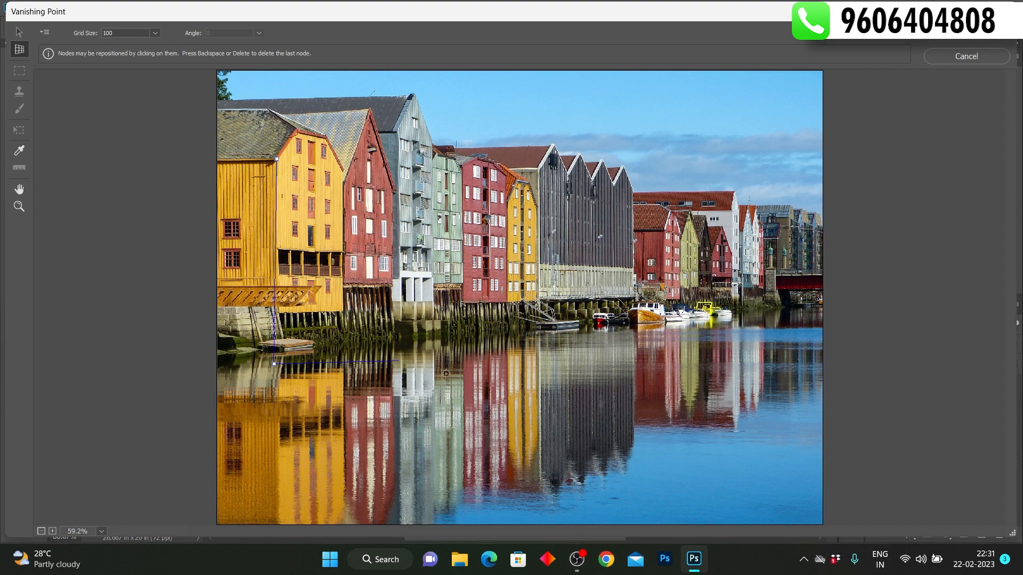
pyautogui.click(634, 325)
pyautogui.click(634, 207)
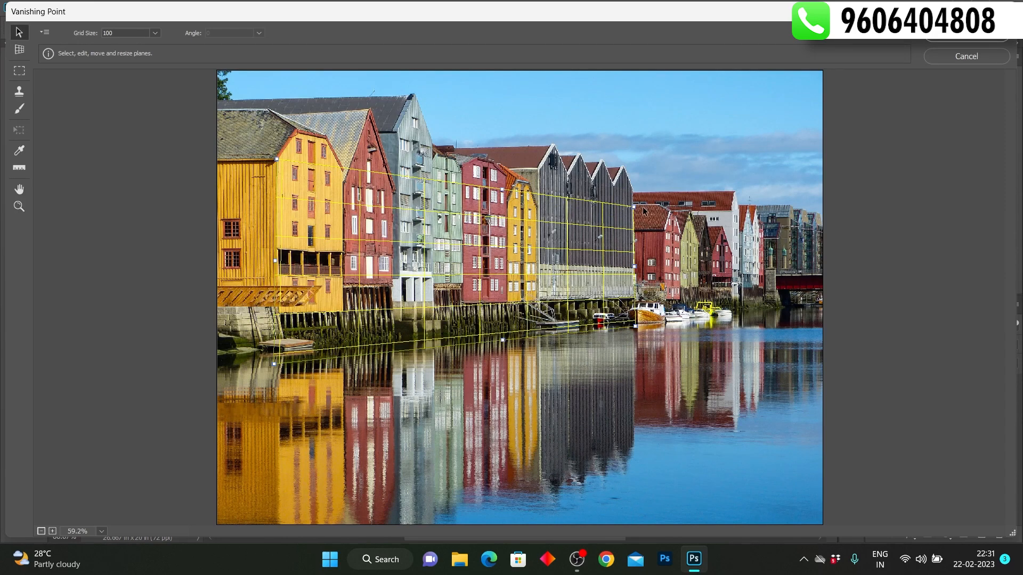
pyautogui.moveTo(635, 208)
pyautogui.mouseDown()
pyautogui.moveTo(644, 211)
pyautogui.moveTo(639, 205)
pyautogui.mouseUp()
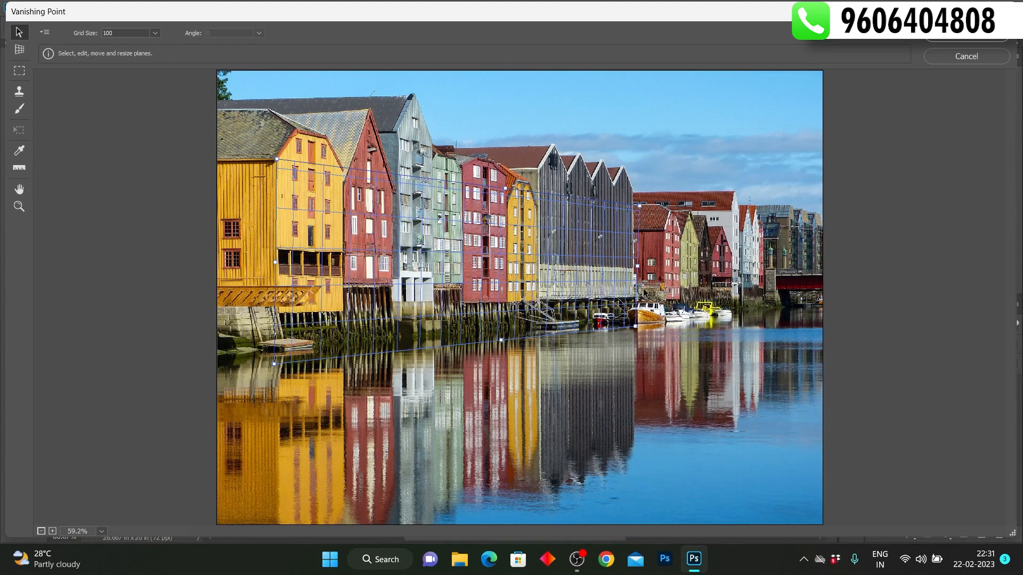
pyautogui.moveTo(644, 328); pyautogui.dragTo(633, 325)
pyautogui.moveTo(639, 206)
pyautogui.mouseDown()
pyautogui.moveTo(626, 203)
pyautogui.moveTo(637, 204)
pyautogui.mouseUp()
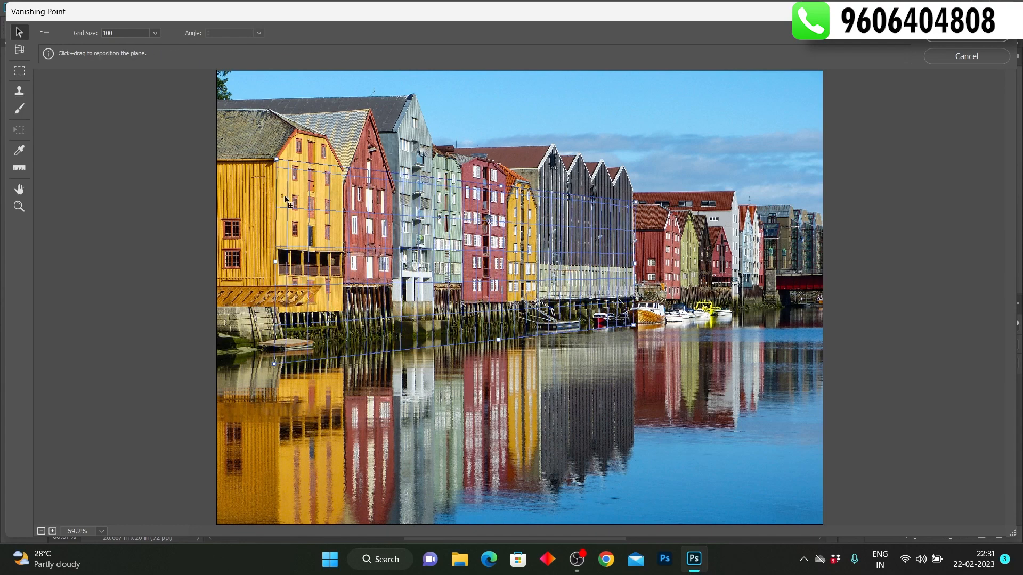
pyautogui.moveTo(277, 160); pyautogui.dragTo(275, 155)
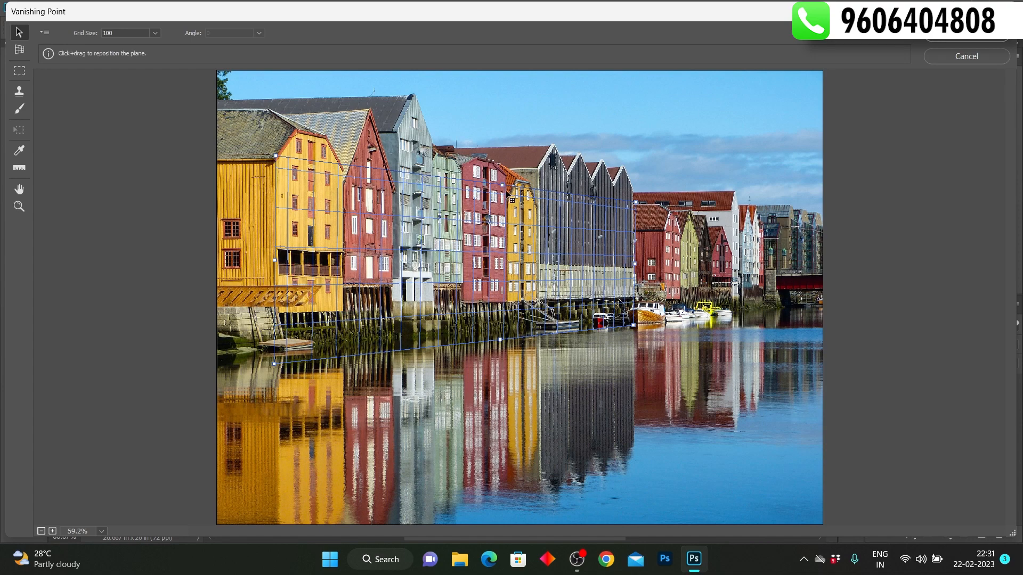
# - Extend the perspective plane upward above the roofs, downward over the water reflections, and along the waterfront to the photo's far edge
pyautogui.moveTo(503, 185); pyautogui.dragTo(504, 86)
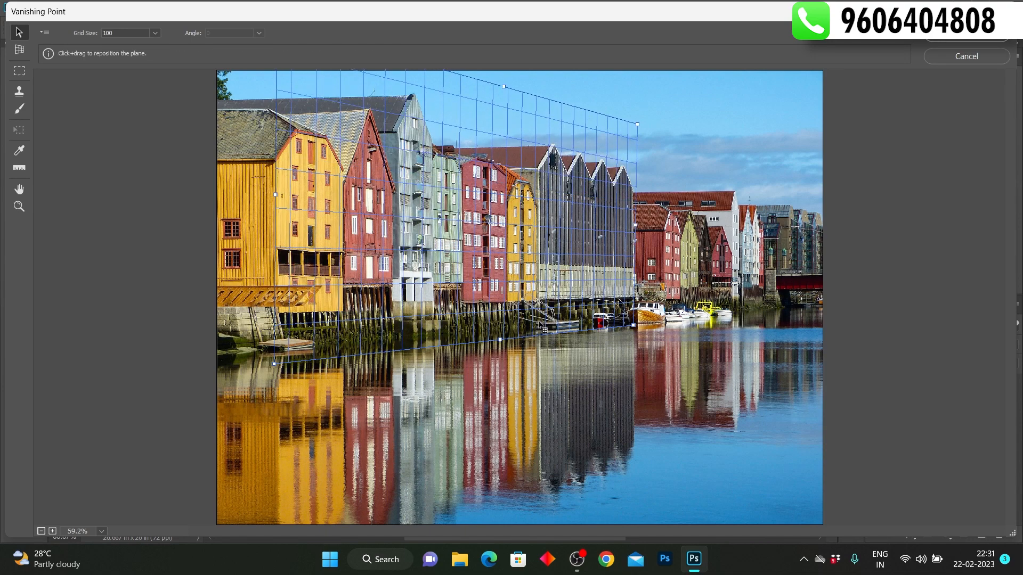
pyautogui.moveTo(500, 340); pyautogui.dragTo(499, 425)
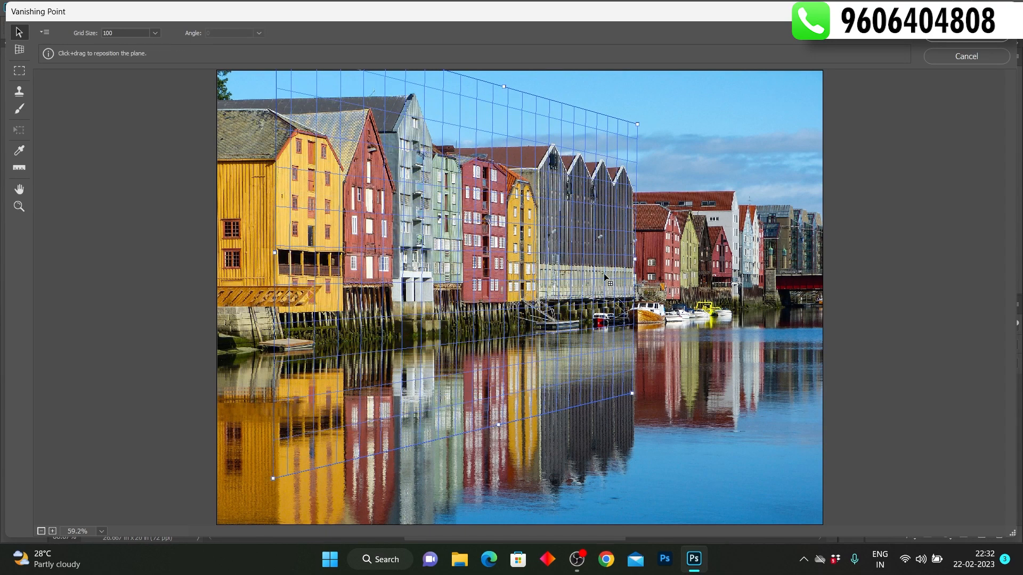
pyautogui.moveTo(635, 259); pyautogui.dragTo(821, 263)
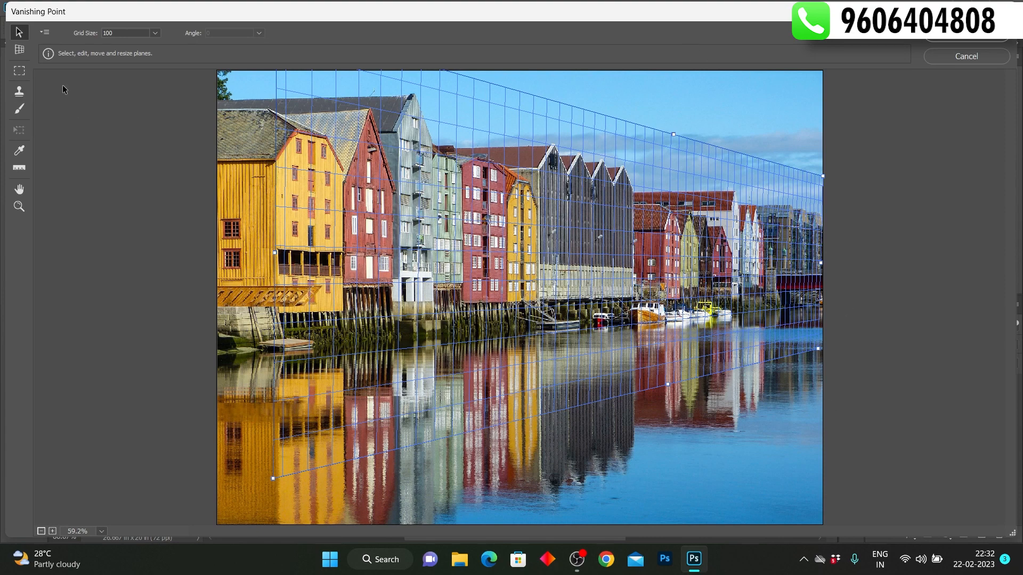
pyautogui.click(19, 92)
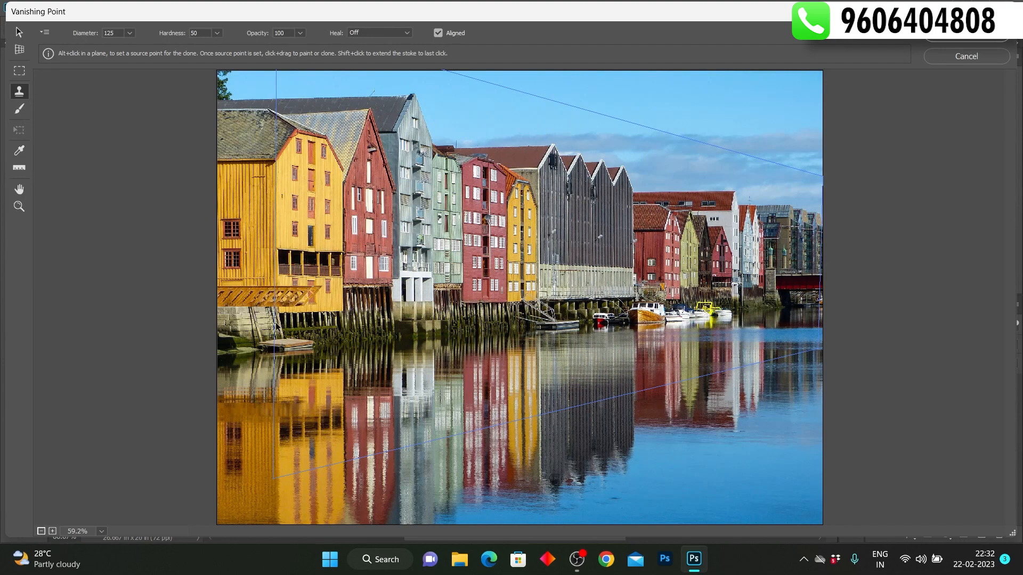
pyautogui.click(19, 33)
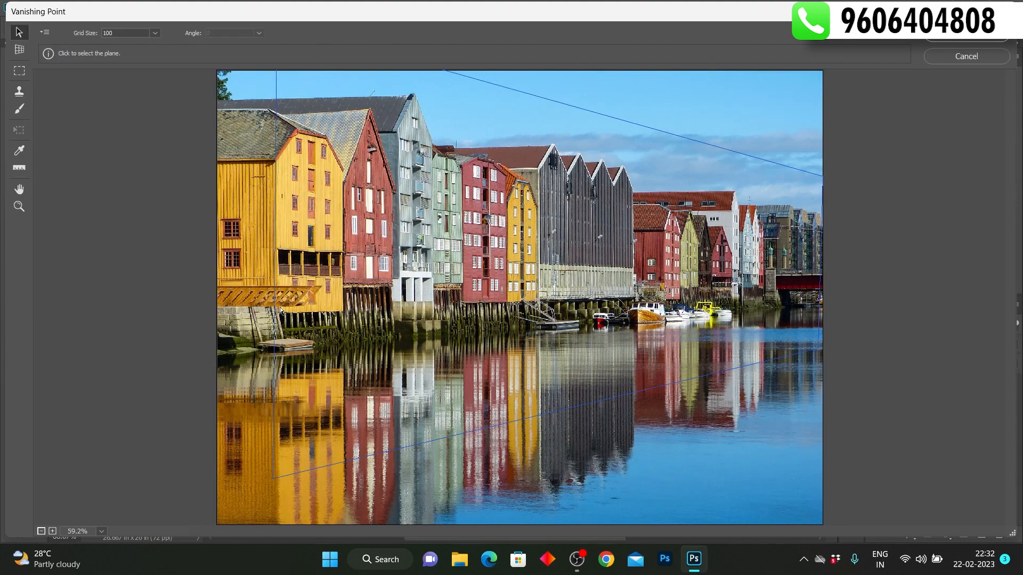
pyautogui.click(19, 49)
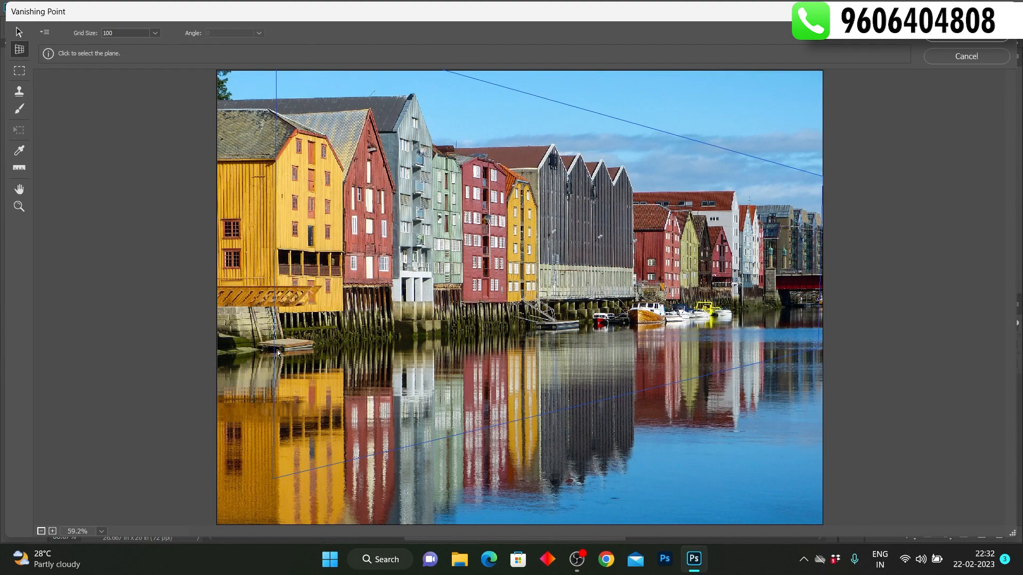
pyautogui.click(453, 432)
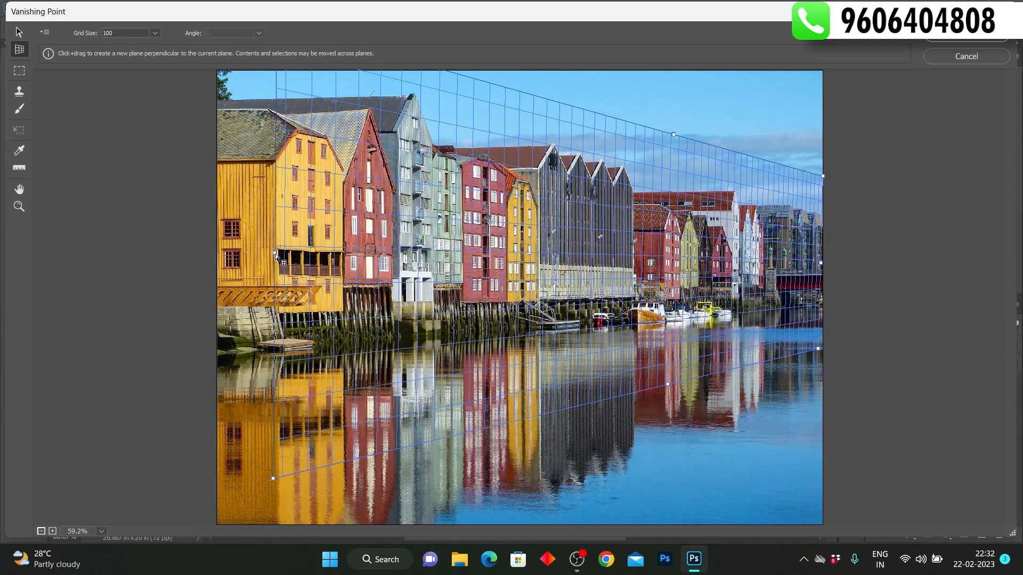
pyautogui.moveTo(274, 256); pyautogui.dragTo(159, 268)
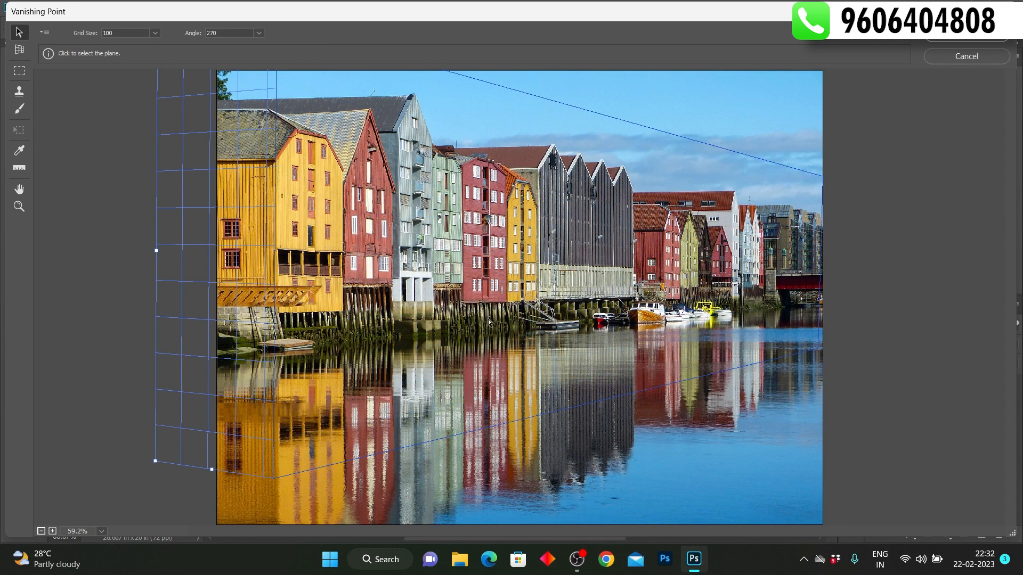
pyautogui.press('BackSpace')
# - Extend the building-front plane past the yellow building's side wall to the photo's near edge
pyautogui.click(305, 238)
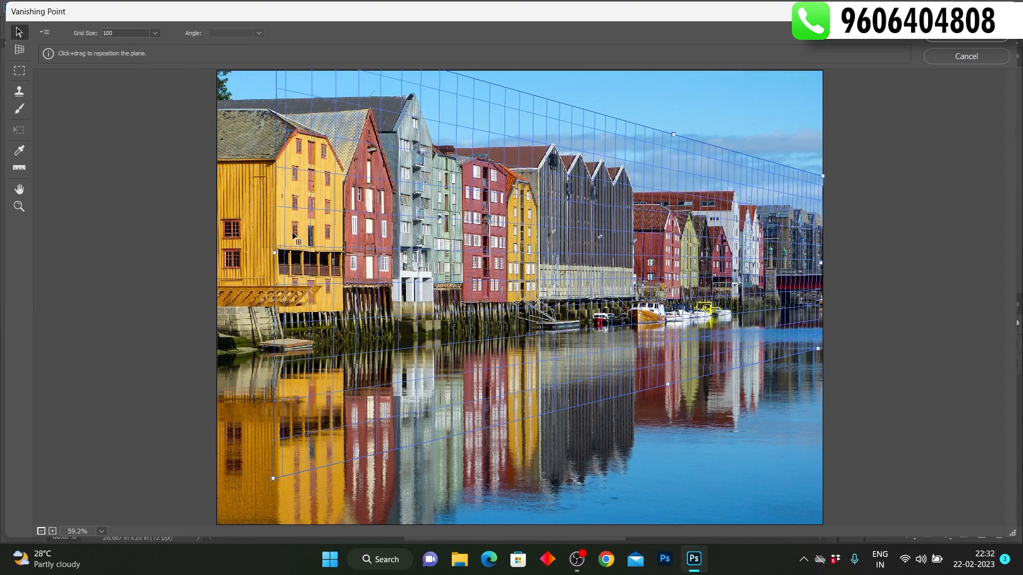
pyautogui.moveTo(271, 257); pyautogui.dragTo(211, 254)
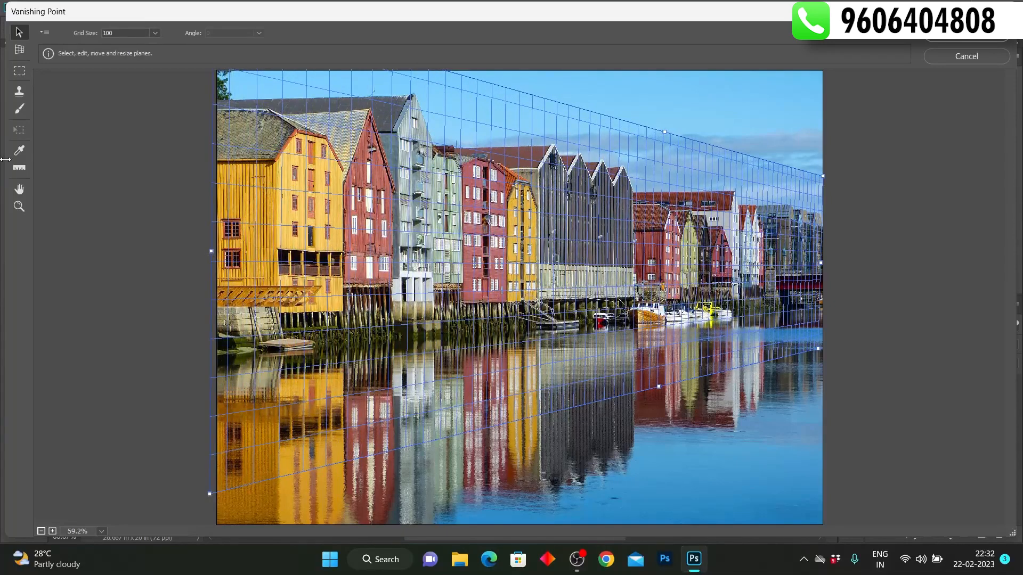
# - Sample the yellow building's roof corner with the Vanishing Point Stamp tool and clone the coloured buildings in perspective over the grey warehouses
pyautogui.click(21, 92)
pyautogui.press('alt')
pyautogui.keyDown('alt'); pyautogui.click(276, 161); pyautogui.keyUp('alt')
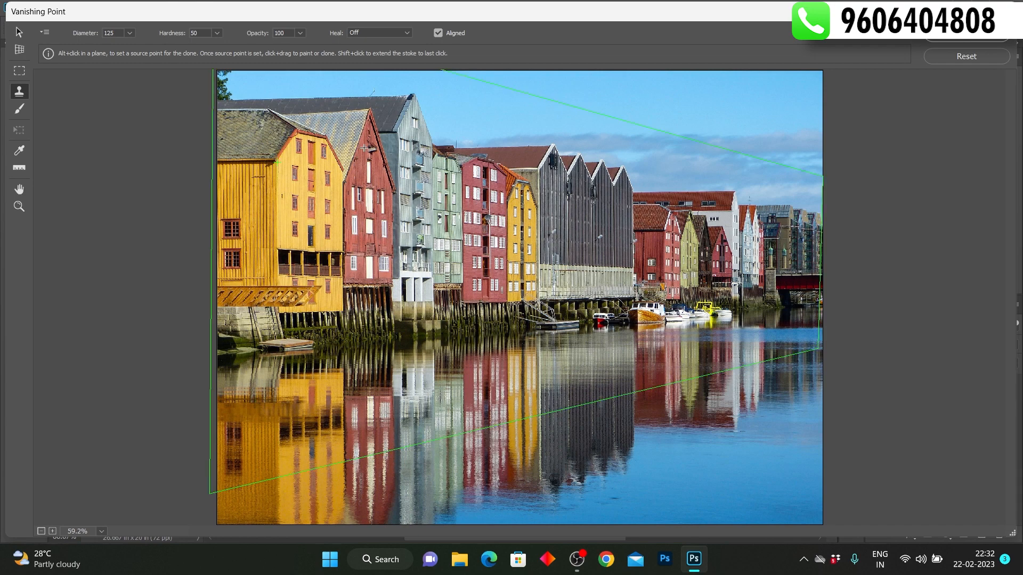
pyautogui.moveTo(539, 169)
pyautogui.mouseDown()
pyautogui.moveTo(541, 197)
pyautogui.moveTo(549, 149)
pyautogui.moveTo(482, 155)
pyautogui.moveTo(557, 150)
pyautogui.moveTo(544, 181)
pyautogui.moveTo(563, 185)
pyautogui.moveTo(577, 158)
pyautogui.moveTo(614, 171)
pyautogui.moveTo(560, 136)
pyautogui.moveTo(628, 176)
pyautogui.moveTo(624, 195)
pyautogui.moveTo(547, 207)
pyautogui.moveTo(541, 310)
pyautogui.moveTo(542, 328)
pyautogui.moveTo(562, 304)
pyautogui.moveTo(545, 326)
pyautogui.moveTo(625, 314)
pyautogui.moveTo(560, 300)
pyautogui.moveTo(603, 229)
pyautogui.moveTo(570, 232)
pyautogui.moveTo(586, 210)
pyautogui.moveTo(561, 187)
pyautogui.moveTo(622, 181)
pyautogui.moveTo(563, 235)
pyautogui.moveTo(616, 203)
pyautogui.moveTo(620, 224)
pyautogui.moveTo(560, 285)
pyautogui.moveTo(625, 231)
pyautogui.moveTo(566, 294)
pyautogui.moveTo(599, 280)
pyautogui.moveTo(617, 310)
pyautogui.moveTo(630, 275)
pyautogui.moveTo(629, 324)
pyautogui.moveTo(619, 168)
pyautogui.mouseUp()
pyautogui.moveTo(608, 117)
pyautogui.mouseDown()
pyautogui.moveTo(559, 125)
pyautogui.moveTo(613, 124)
pyautogui.moveTo(631, 185)
pyautogui.moveTo(614, 296)
pyautogui.mouseUp()
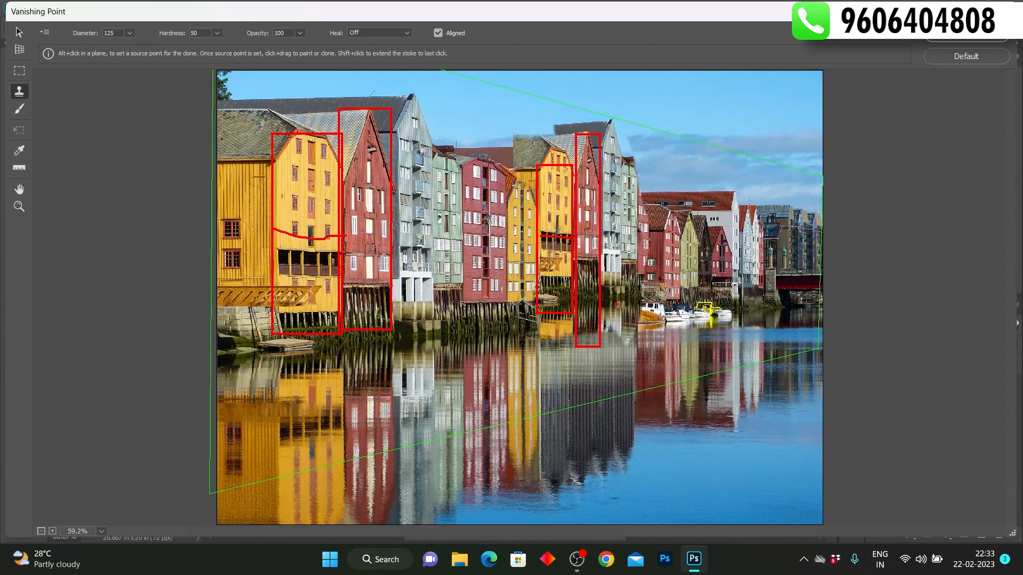
pyautogui.press('Escape')
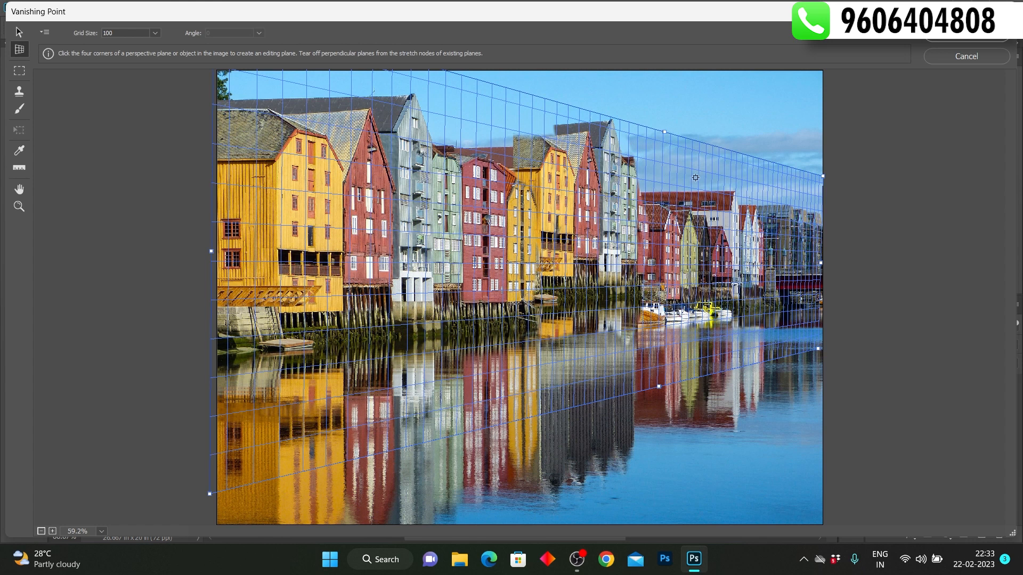